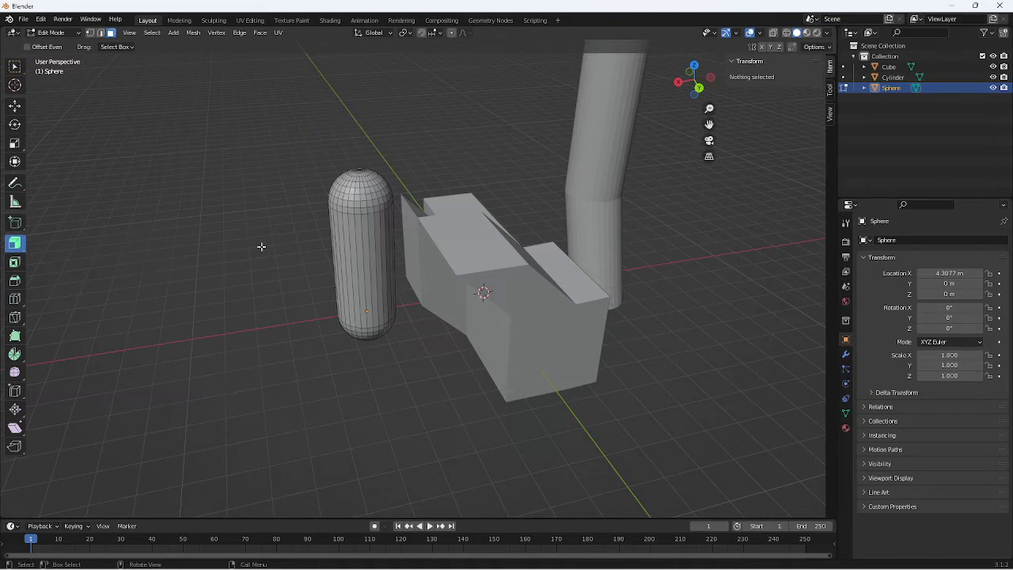
- Select the dome faces capping the upright capsule and extrude them outward along their normals by about 1.37 m
middle_drag(389, 335, 434, 284)
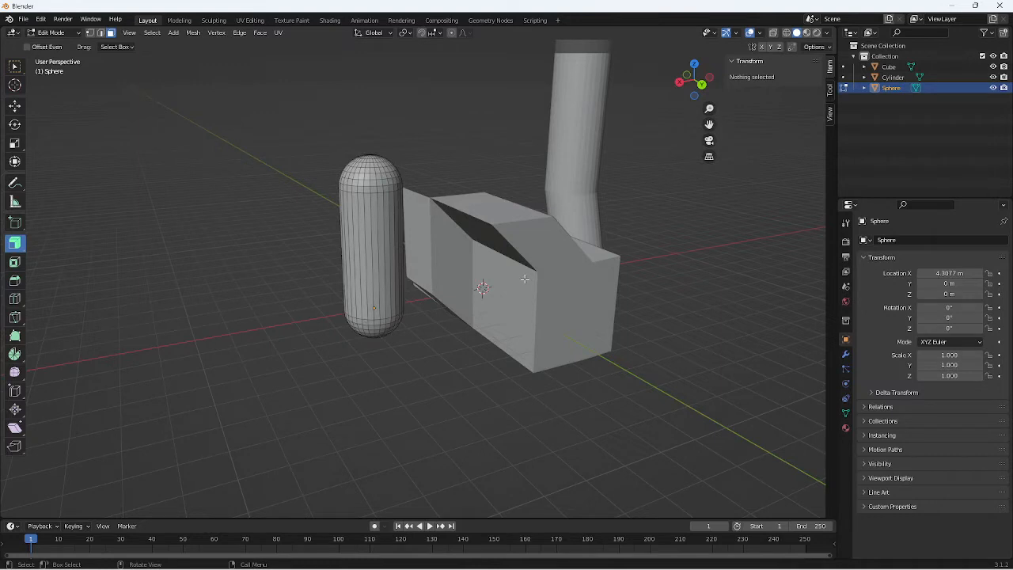
middle_drag(524, 279, 522, 272)
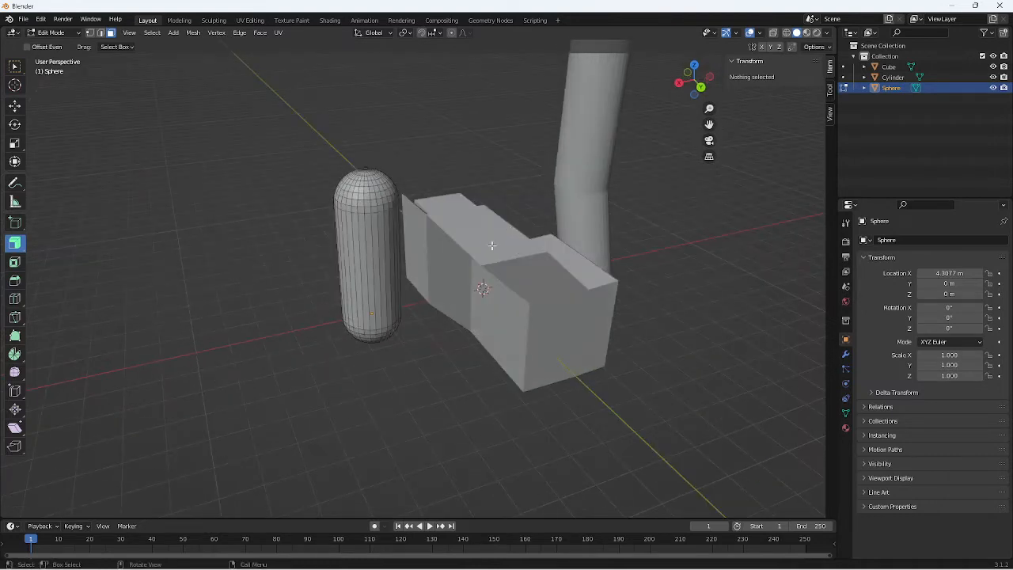
middle_drag(611, 172, 366, 230)
scroll(431, 291, up, 3)
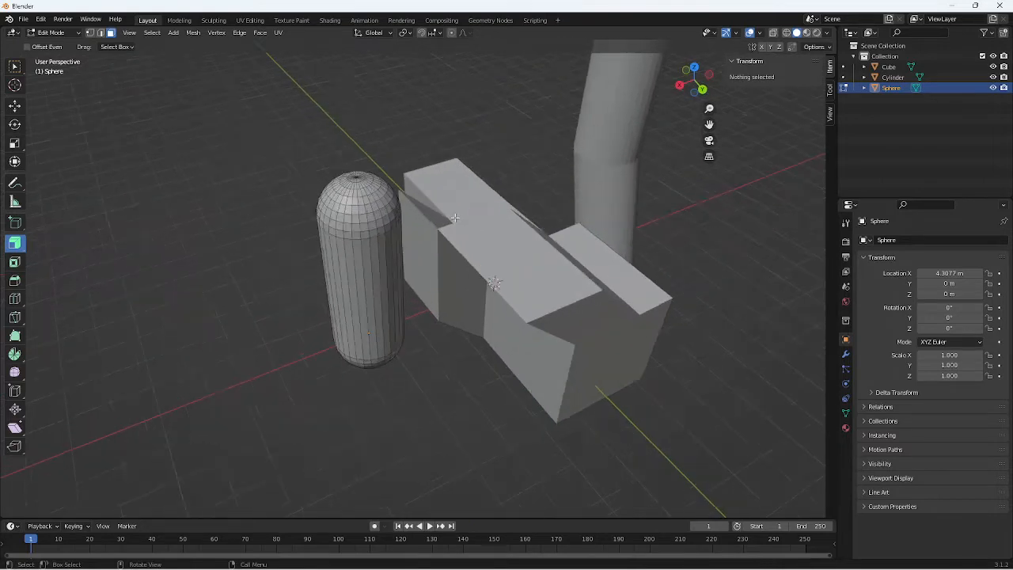
middle_drag(331, 117, 319, 134)
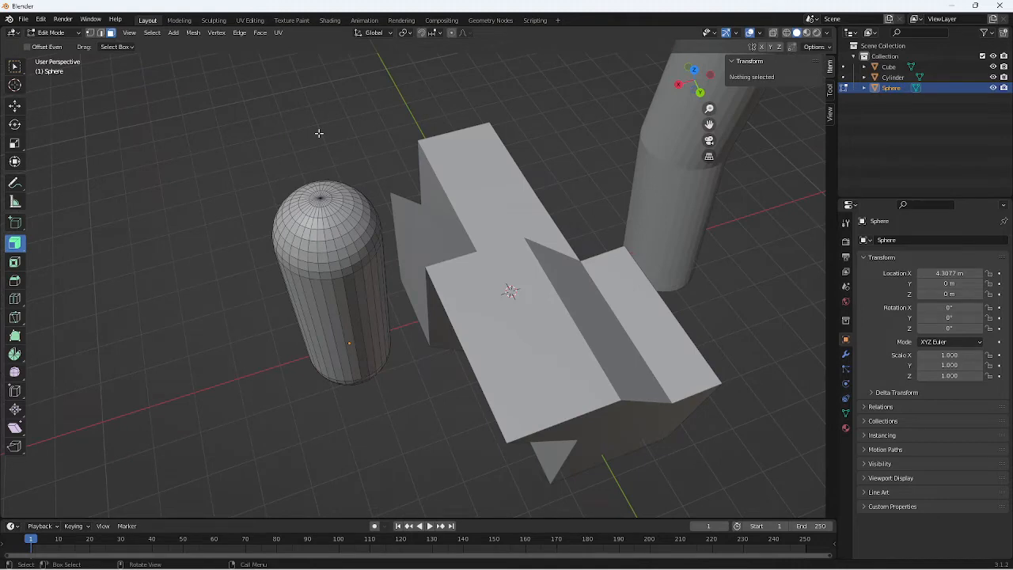
key(KP_7)
click(514, 217)
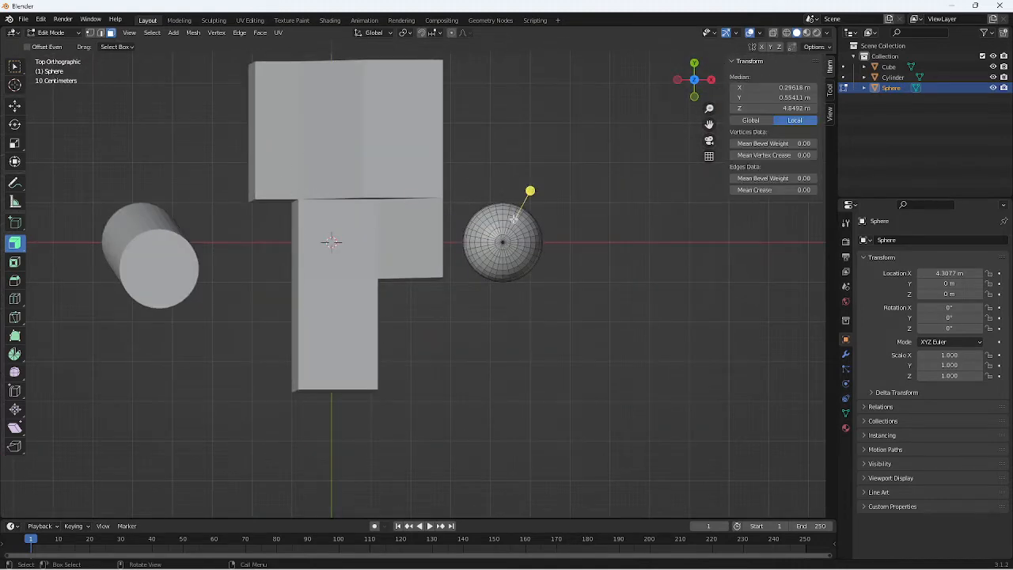
drag(463, 168, 583, 332)
middle_drag(583, 333, 342, 273)
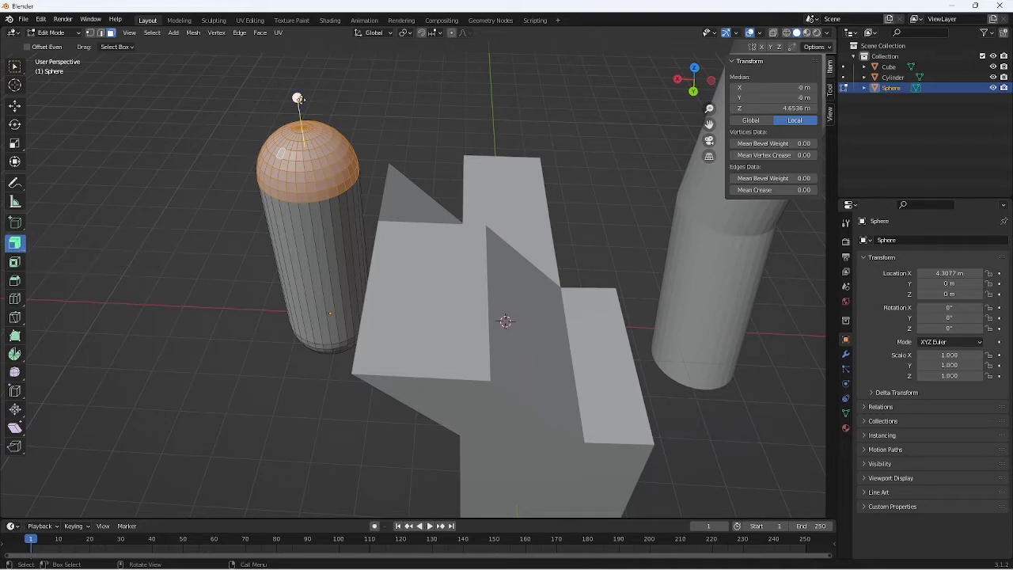
drag(298, 97, 307, 68)
- Try extruding the full ring of long side faces on the capsule's shaft outward along their normals
middle_drag(273, 133, 277, 74)
middle_drag(303, 111, 274, 151)
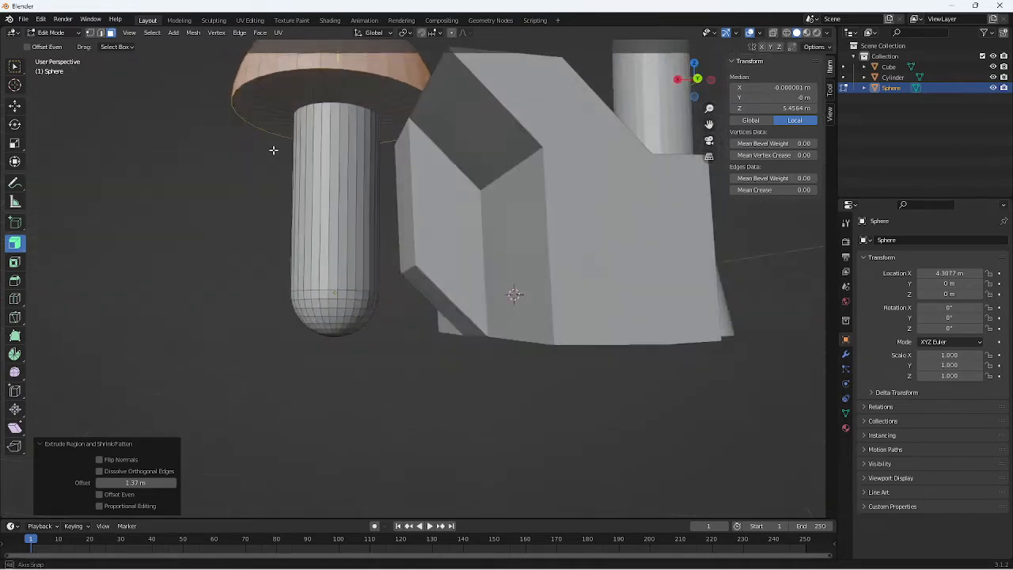
alt+click(342, 212)
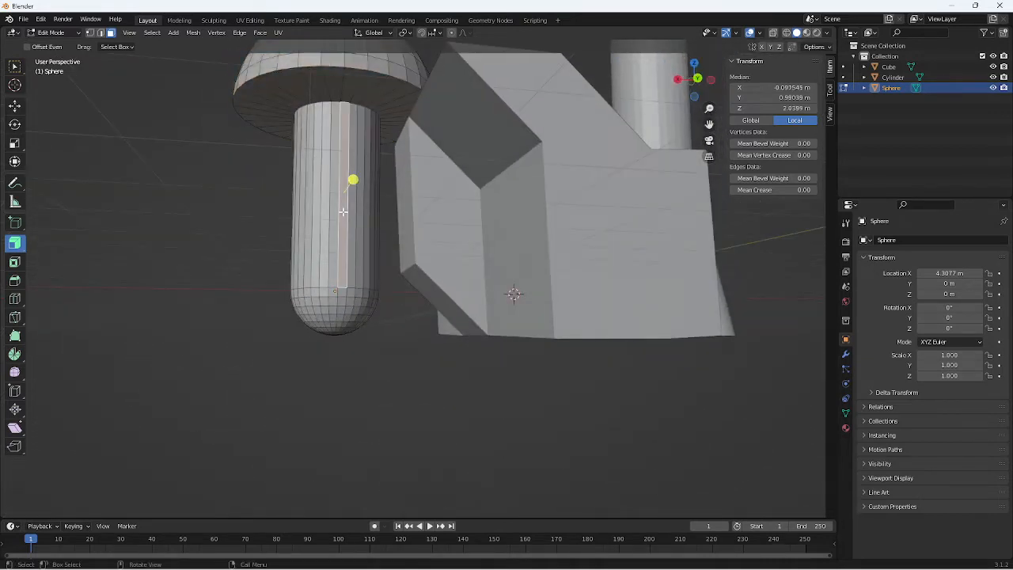
ctrl+shift+click(295, 206)
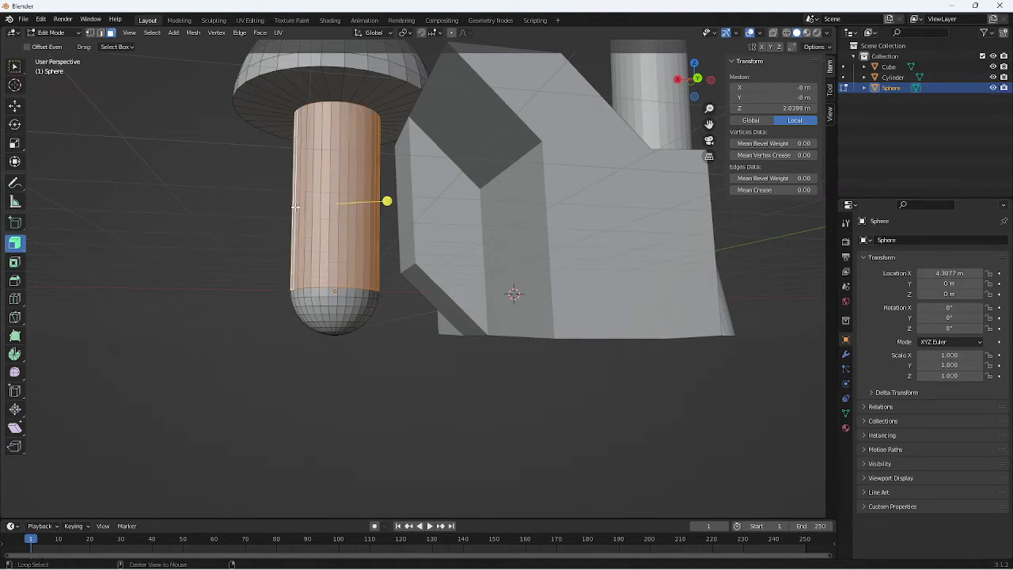
middle_drag(297, 204, 428, 215)
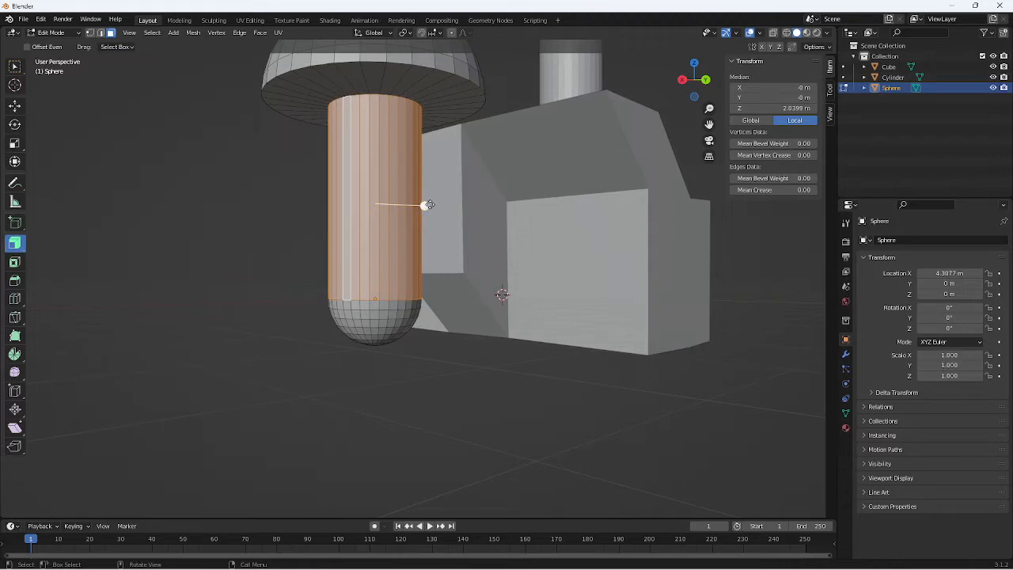
drag(429, 204, 470, 321)
click(470, 380)
- Inspect the thickened shaft from several sides, and undo the outward extrusion of its side faces
middle_drag(467, 368, 456, 323)
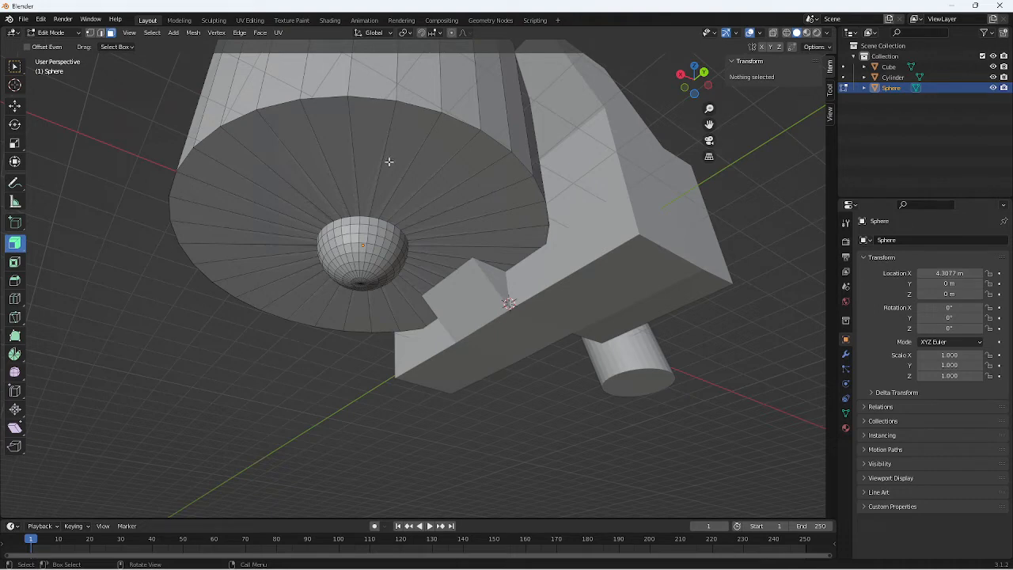
middle_drag(389, 161, 357, 238)
scroll(319, 174, up, 3)
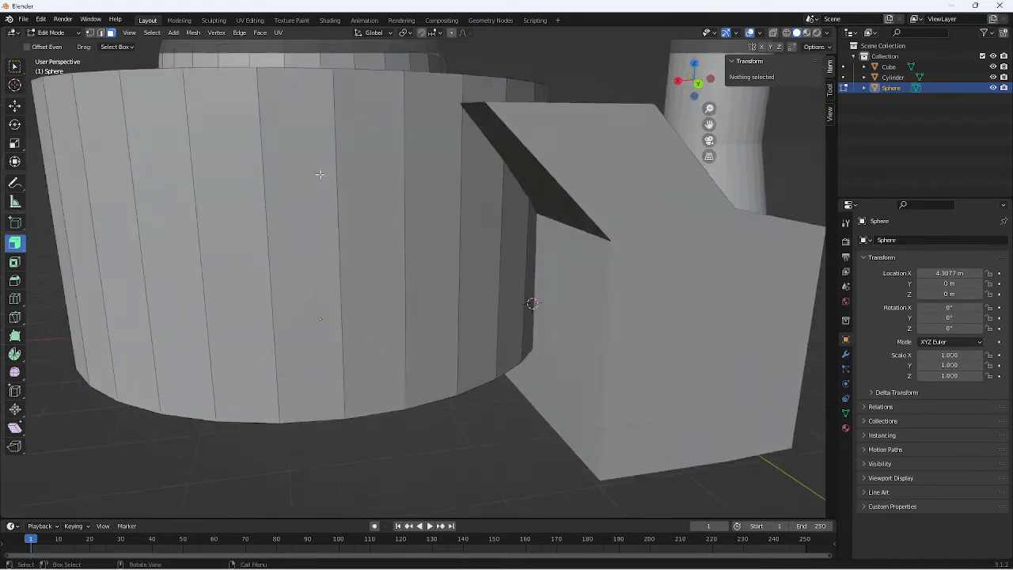
middle_drag(320, 174, 333, 181)
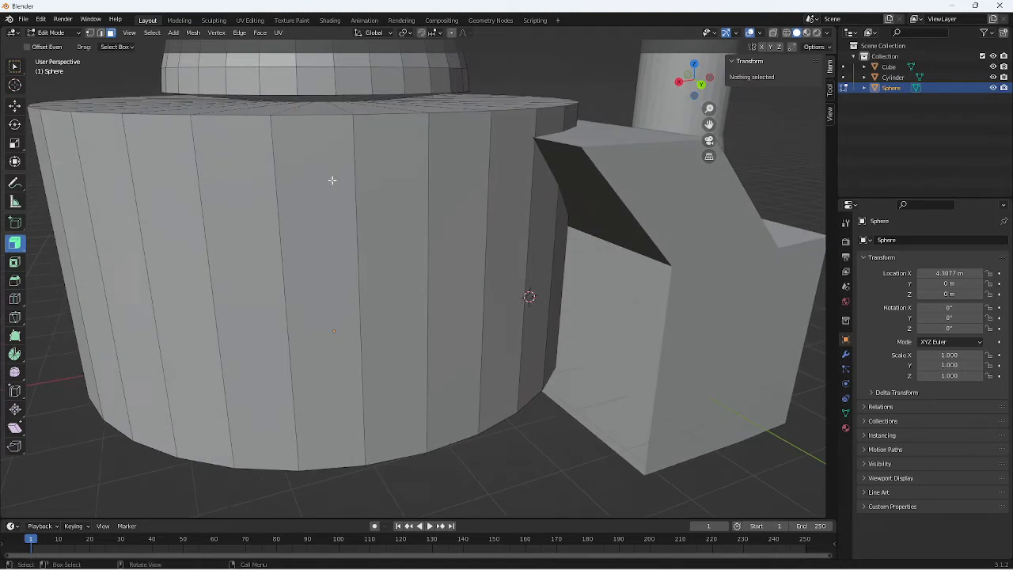
key(ctrl+z)
key(ctrl+z)
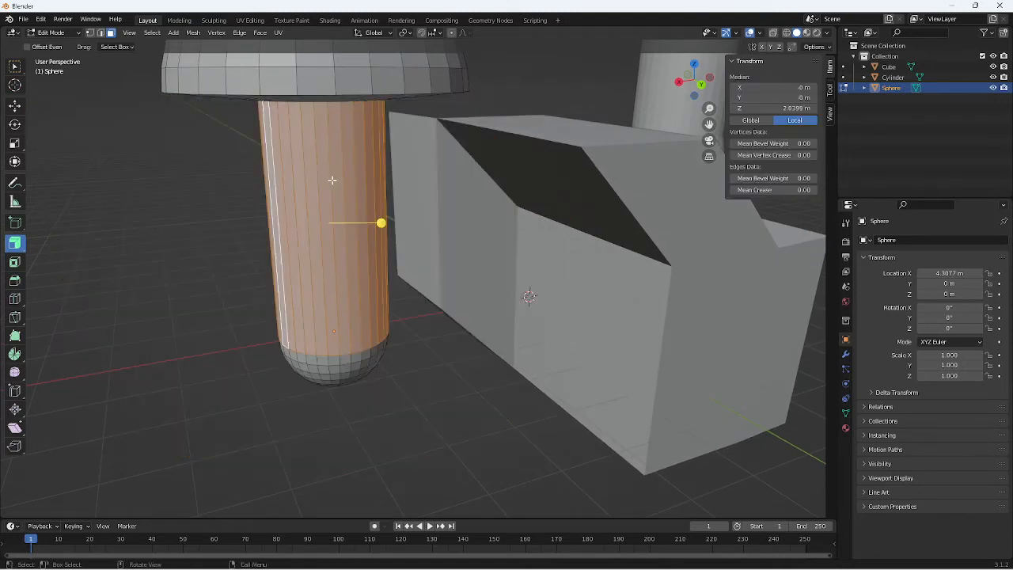
- Switch from editing the sphere object to editing the cube object, and select two adjacent side faces at its outer corner
scroll(225, 114, down, 1)
middle_drag(319, 158, 277, 159)
click(283, 63)
middle_drag(561, 284, 570, 253)
key(Tab)
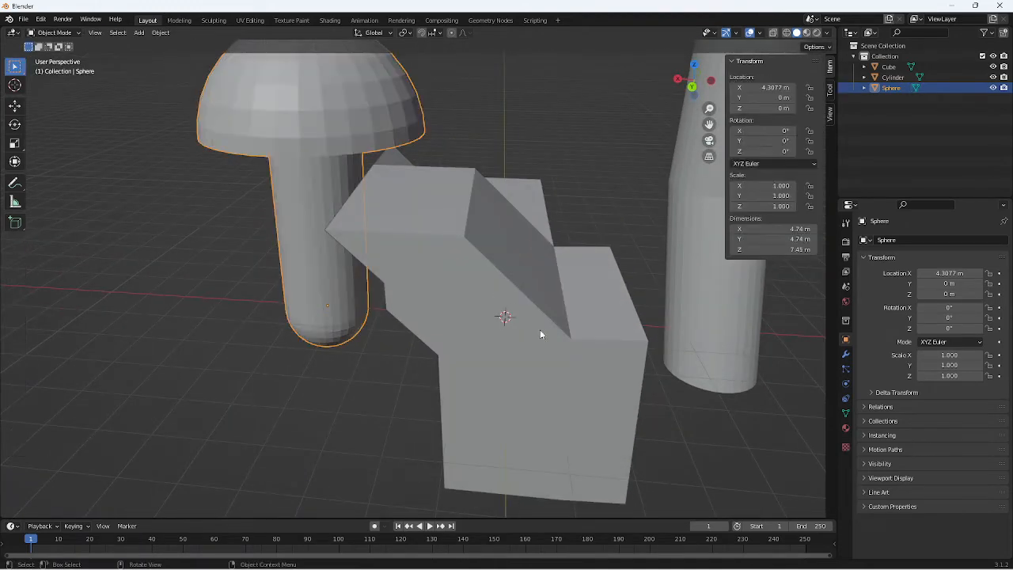
click(540, 330)
middle_drag(536, 386, 489, 358)
key(Tab)
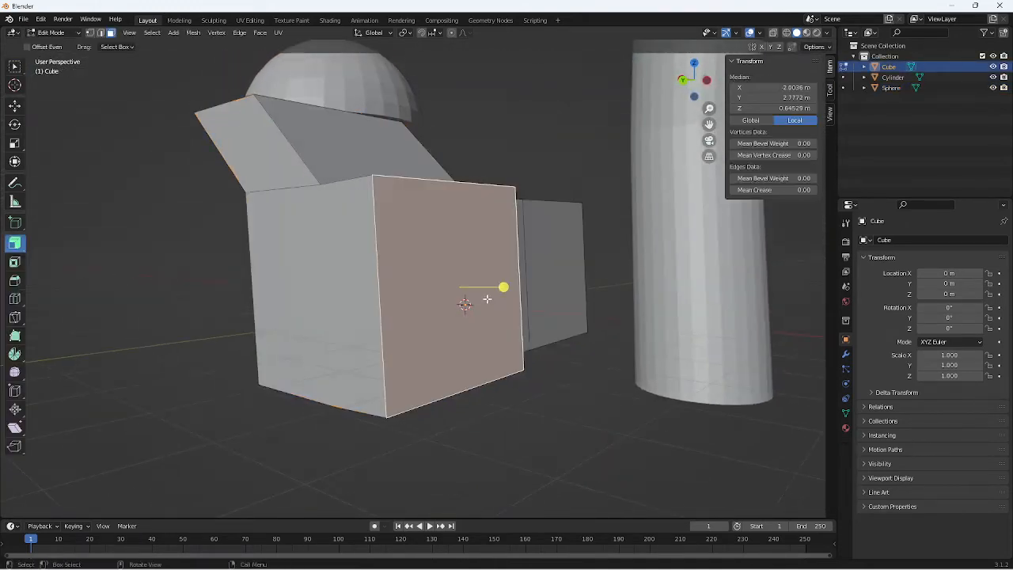
shift+click(345, 300)
middle_drag(378, 291, 432, 348)
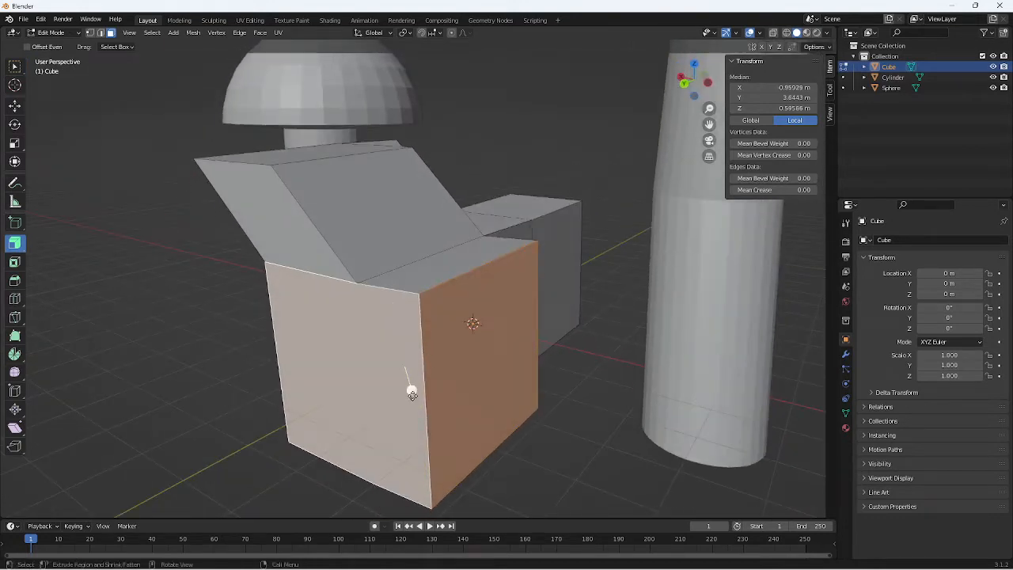
- Try extruding the two selected cube faces outward together along their normals by about 3.11 m
drag(412, 394, 435, 301)
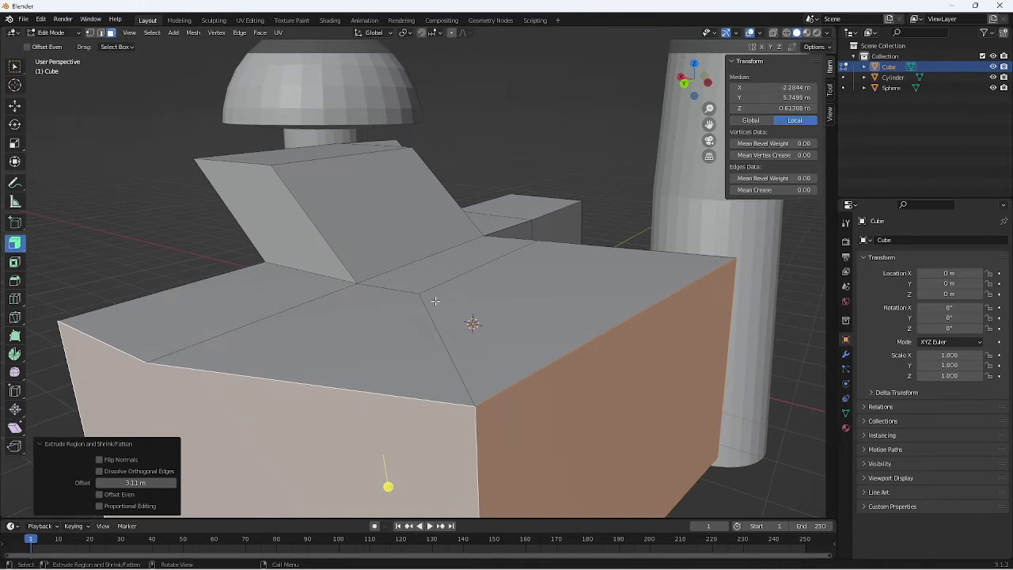
key(KP_7)
scroll(394, 265, down, 2)
shift+middle_drag(364, 197, 437, 267)
scroll(394, 232, up, 3)
middle_drag(394, 233, 394, 231)
shift+middle_drag(373, 176, 397, 225)
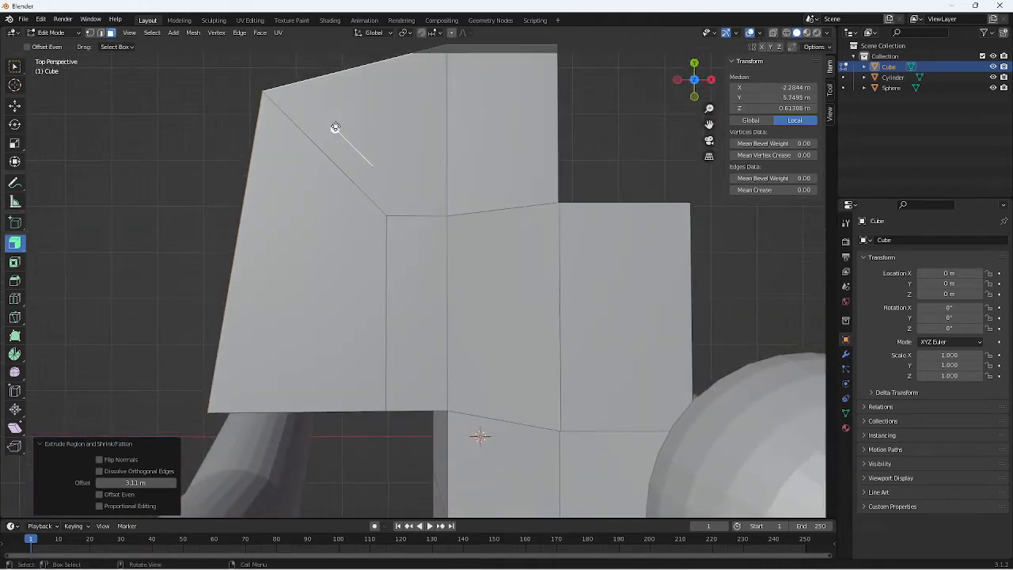
key(ctrl+z)
- Extrude the two adjacent cube faces outward together along their normals by about 0.85 m
drag(397, 226, 333, 363)
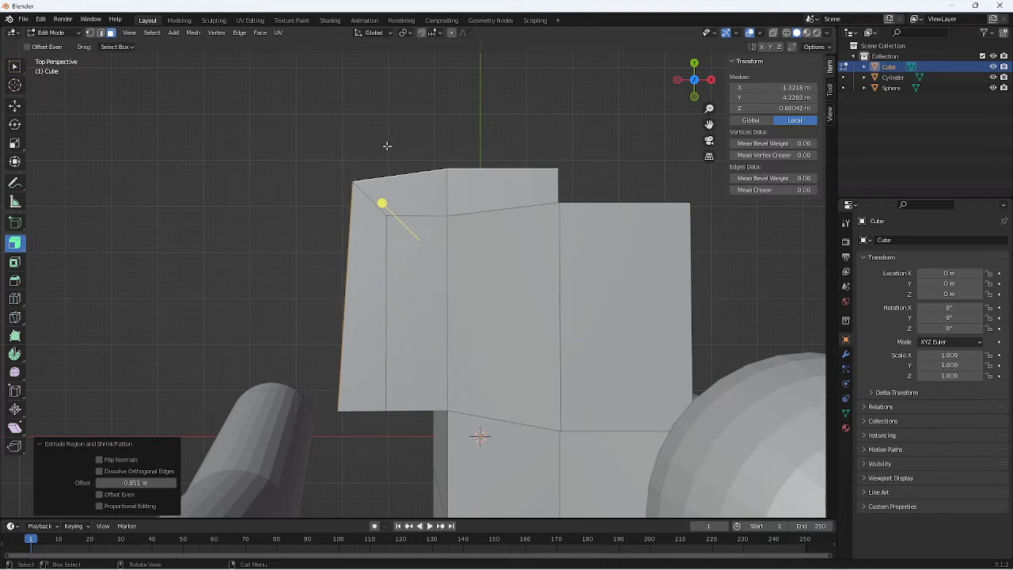
middle_drag(387, 146, 535, 63)
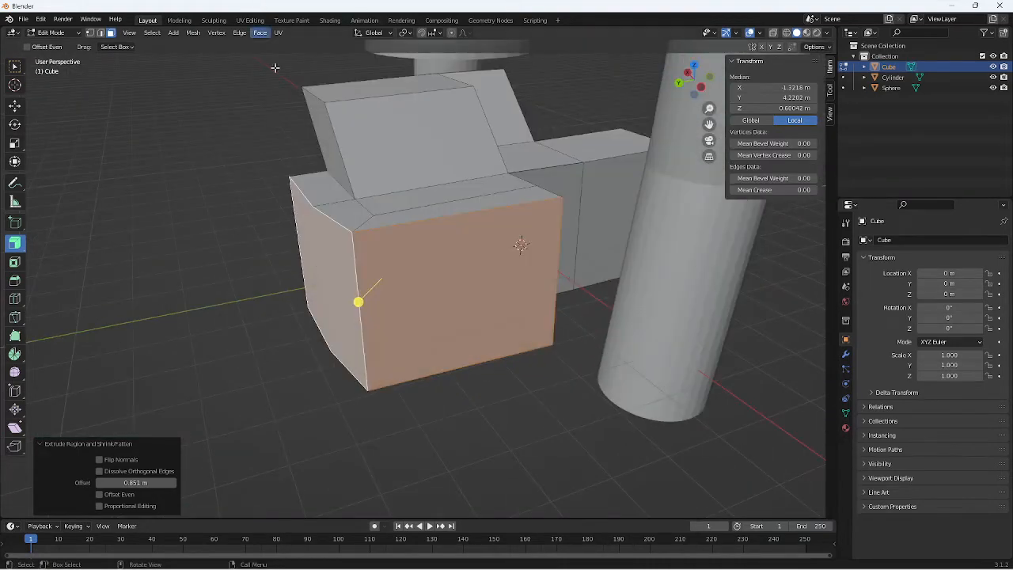
- In edge select mode, check the extruded face's vertical edges and shift its outer corner edge to a median X of about -3.1 m
click(100, 33)
click(352, 260)
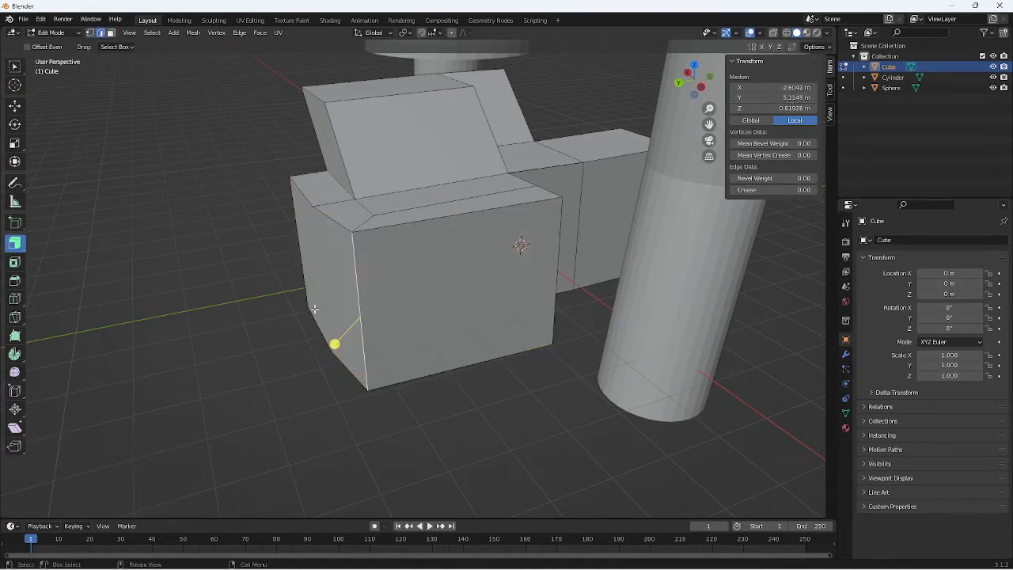
middle_drag(379, 244, 531, 279)
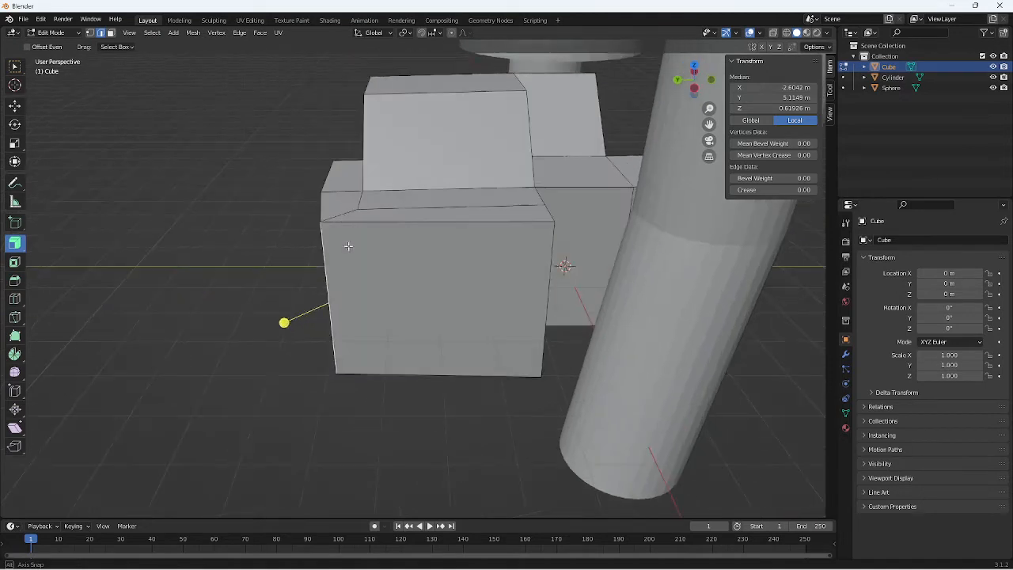
click(544, 312)
mouse_move(390, 297)
middle_down()
mouse_move(402, 300)
mouse_move(389, 286)
middle_up()
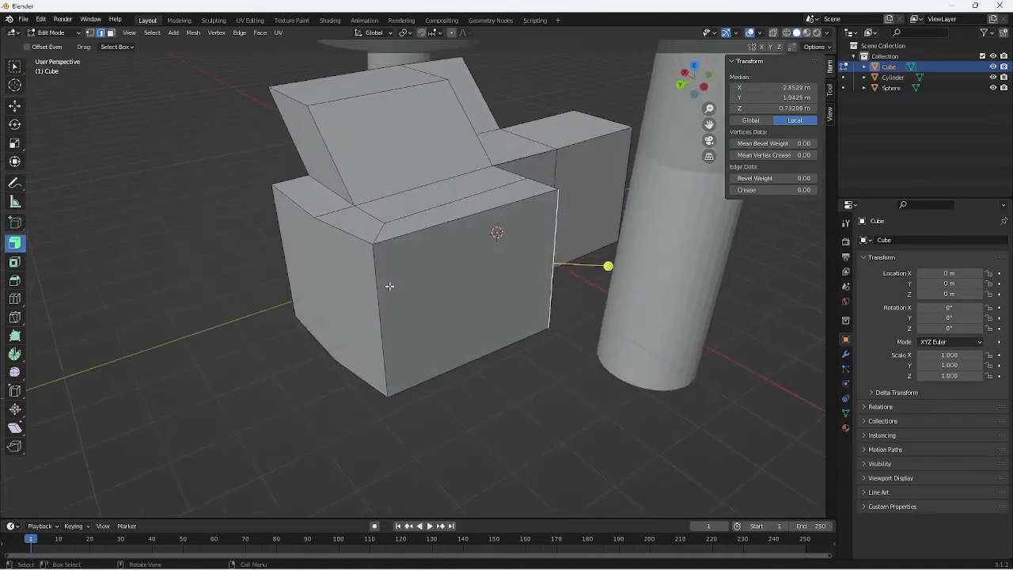
click(379, 304)
drag(795, 88, 774, 88)
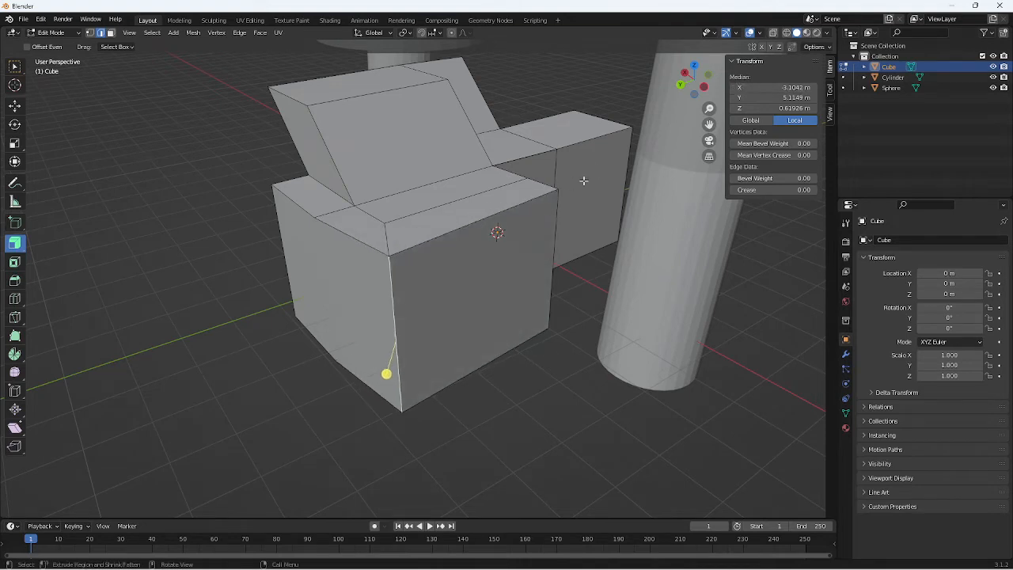
- Copy the median X of the face's far vertical edge to the outer corner edge, setting it to -2.85294 m
click(549, 259)
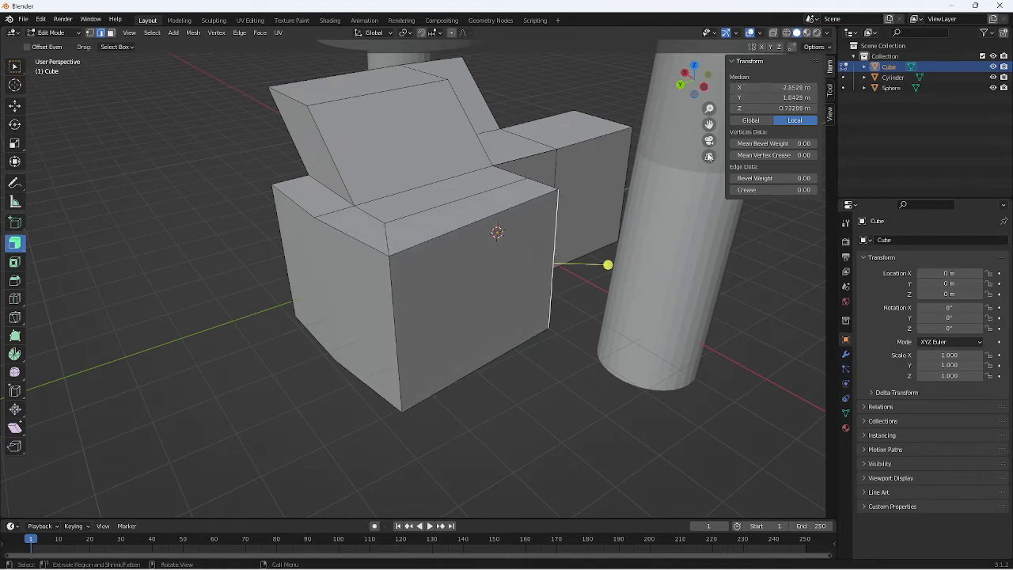
double_click(771, 87)
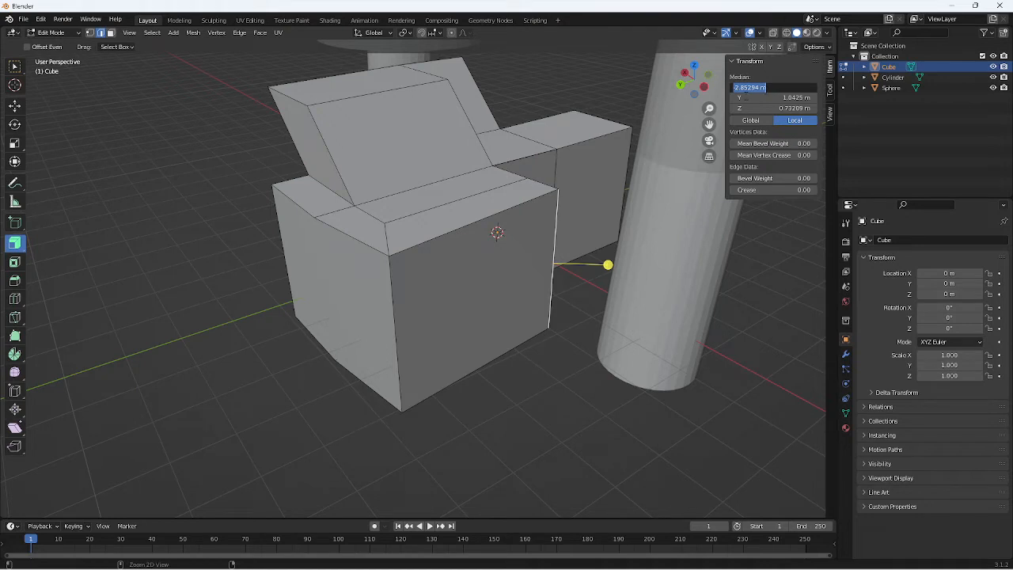
click(411, 304)
click(395, 307)
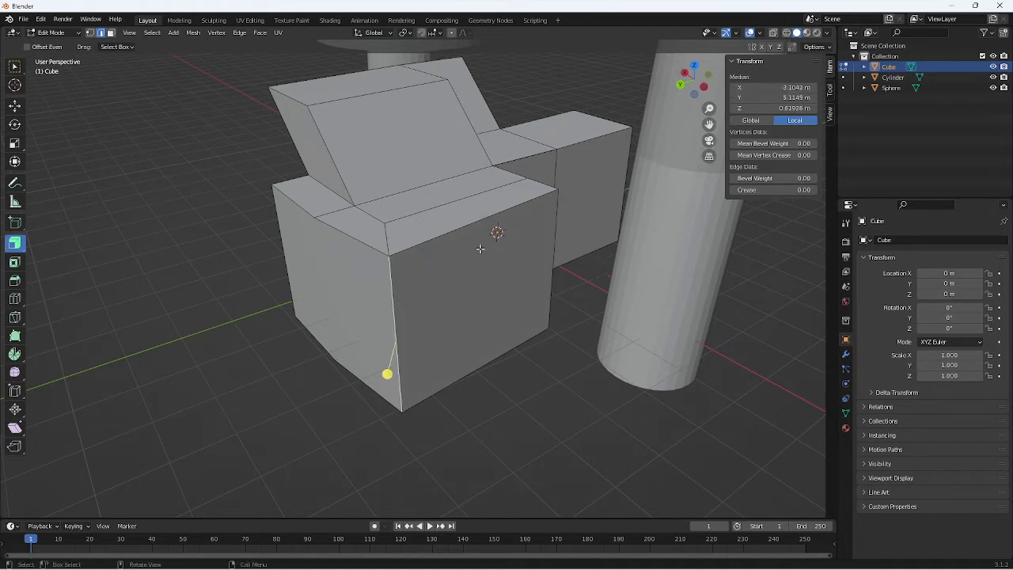
double_click(762, 88)
text(-2.85294 m)
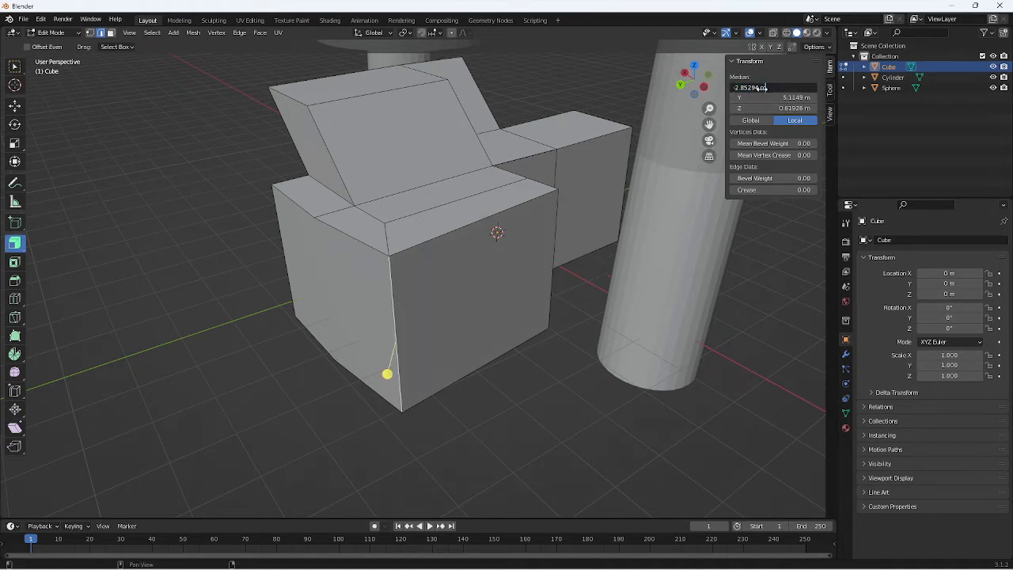
key(Return)
- Return to Object Mode and add a new 2 m cube to the scene
middle_drag(570, 204, 535, 284)
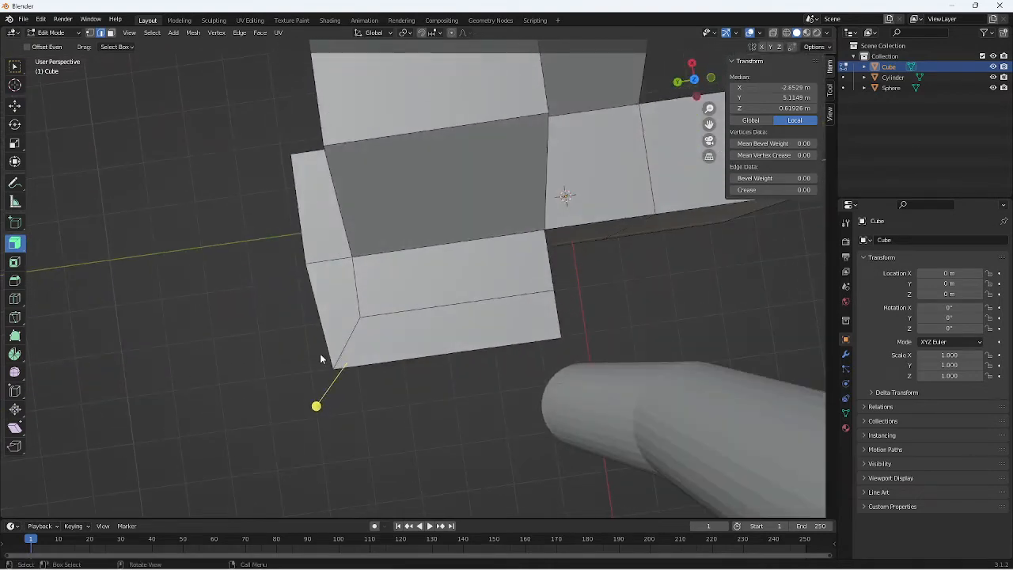
middle_drag(307, 348, 372, 381)
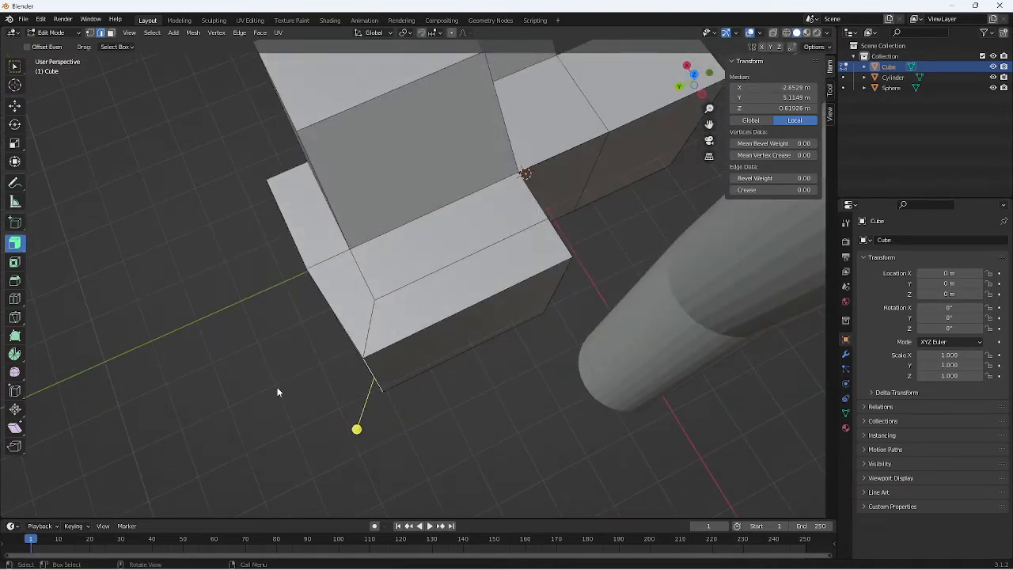
middle_drag(365, 333, 306, 159)
key(Tab)
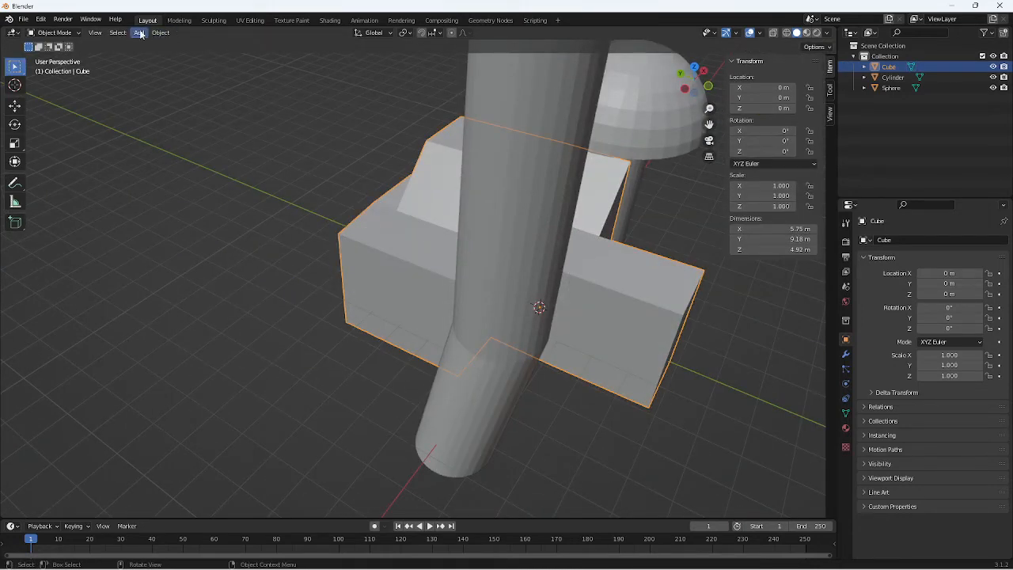
click(140, 33)
mouse_move(154, 44)
click(240, 56)
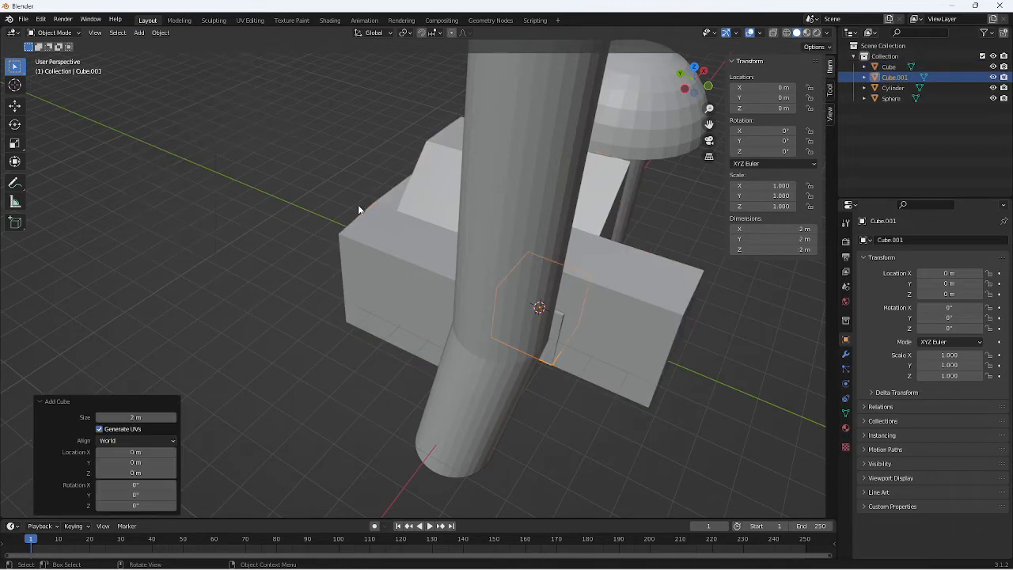
- Move the new cube along the Y axis to about 10.4 m, clear of the other objects, and enter Edit Mode on it
key(g)
key(y)
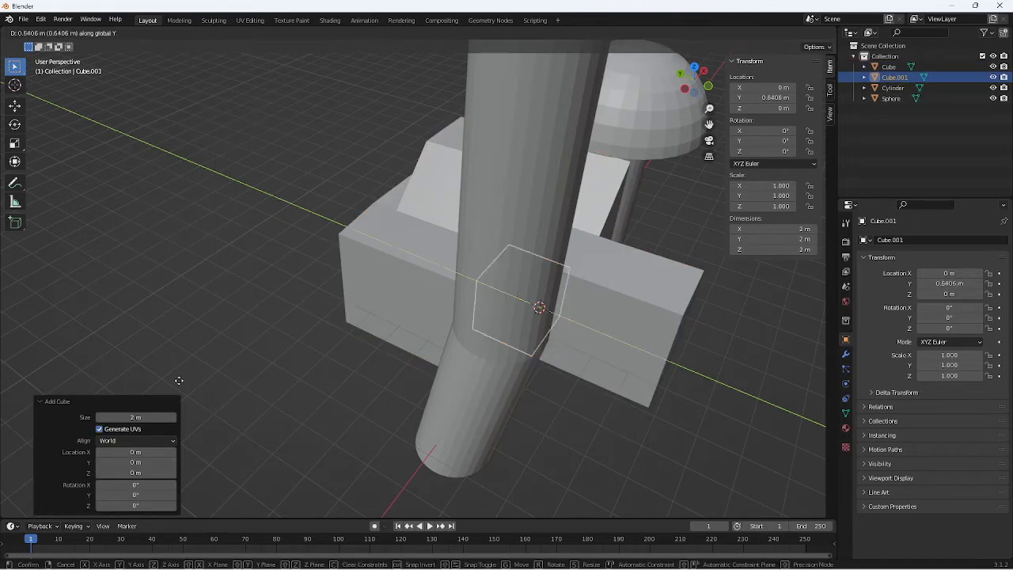
click(474, 256)
key(Tab)
scroll(395, 251, up, 2)
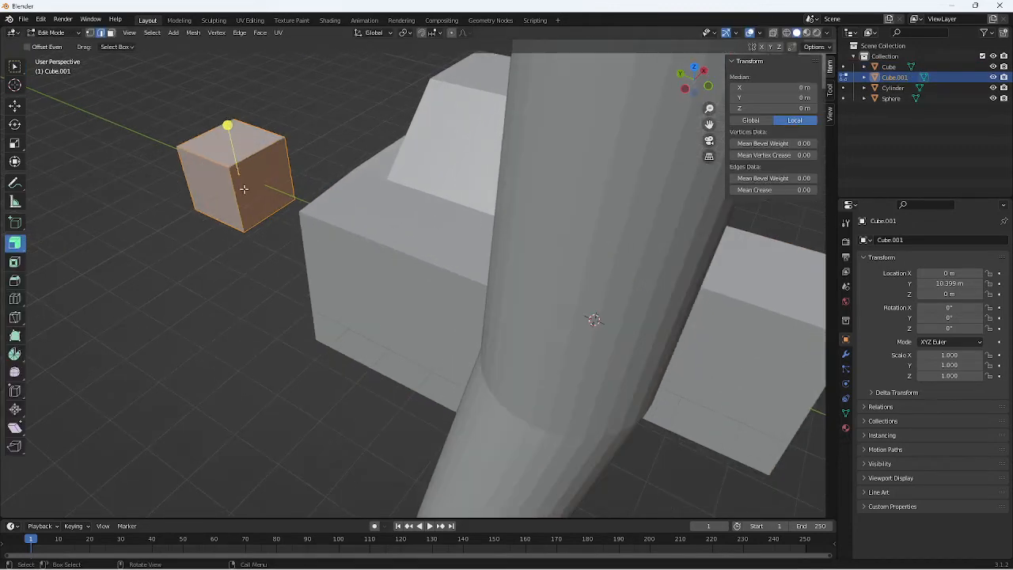
- Try inflating the whole new cube along its normals with Shrink/Fatten and undo the change
middle_drag(231, 139, 330, 130)
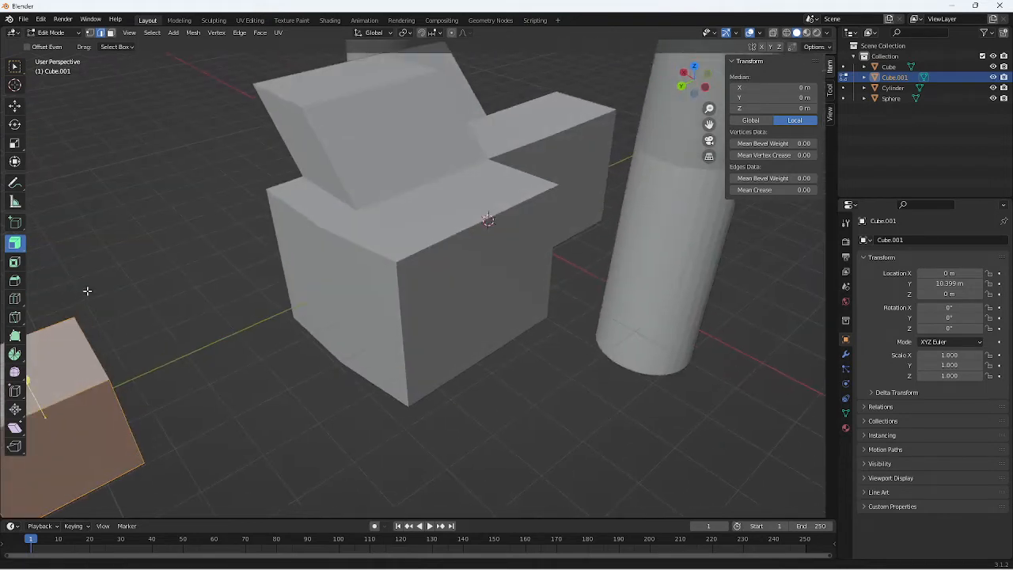
middle_drag(70, 298, 161, 239)
key(KP_Decimal)
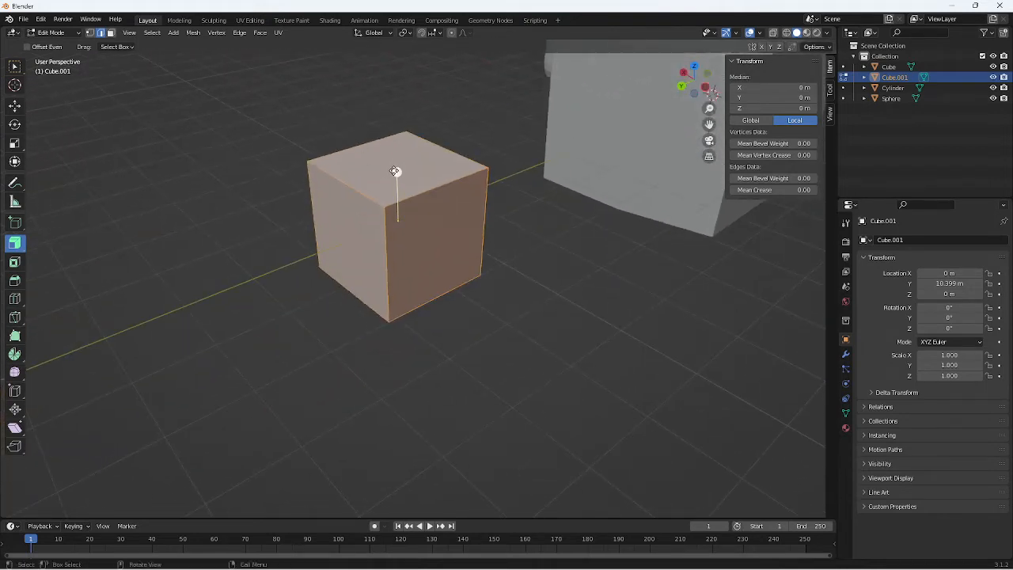
key(alt+s)
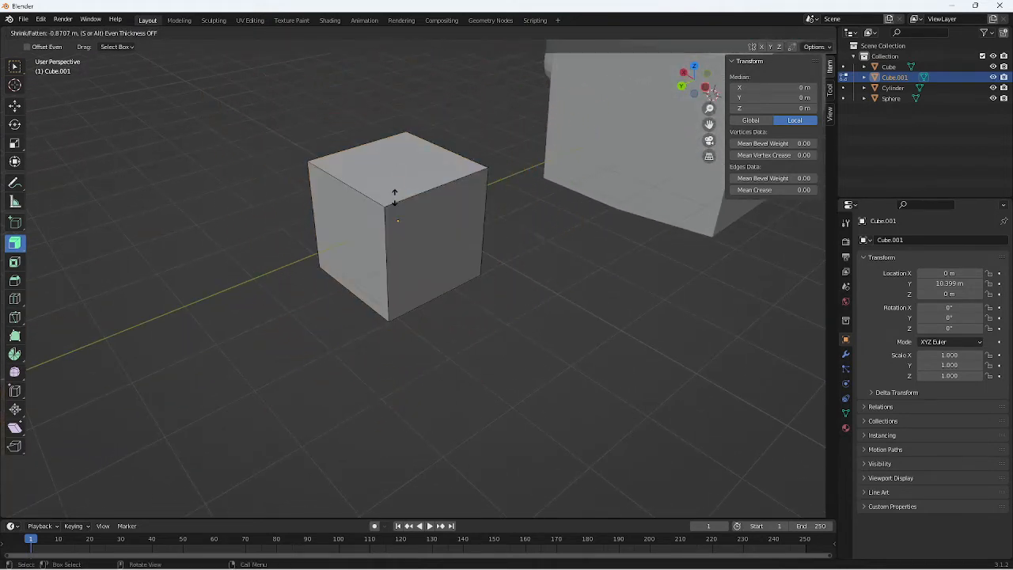
click(433, 83)
middle_drag(466, 337, 457, 224)
key(ctrl+z)
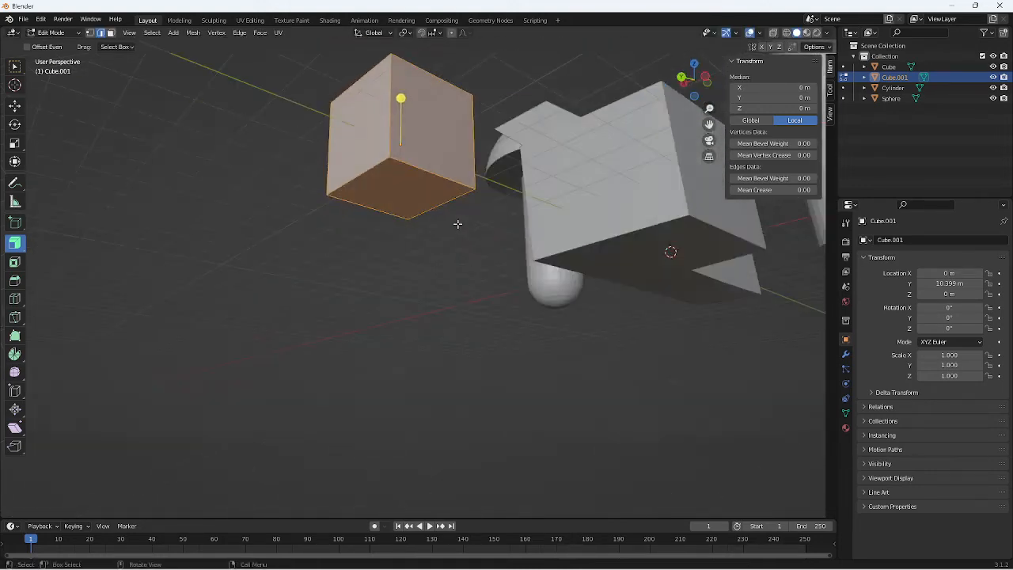
- In face select mode, select only the new cube's four side faces and extrude them outward along their normals by 1.9 m
shift+click(410, 186)
middle_drag(410, 186, 405, 265)
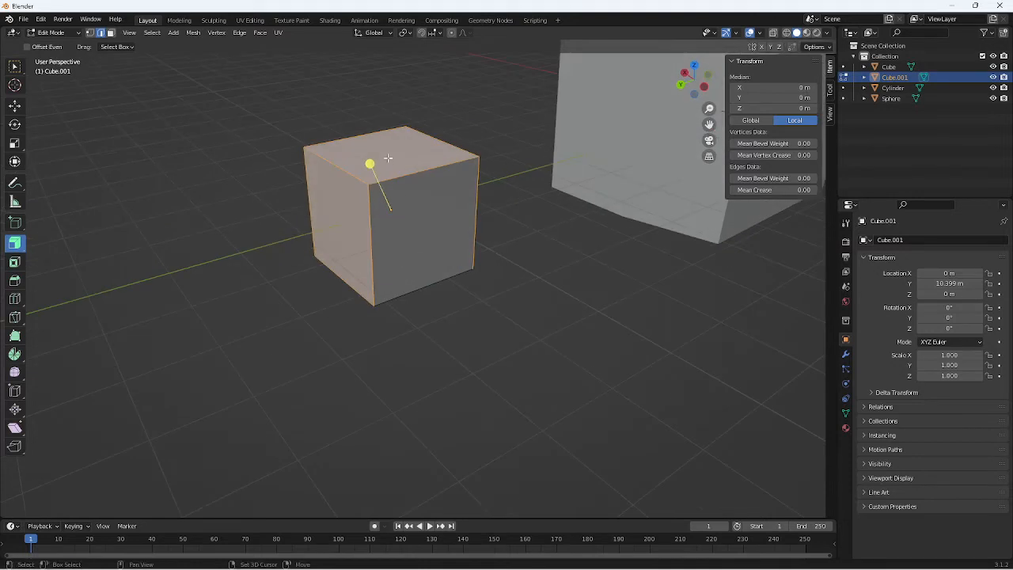
shift+click(440, 208)
shift+click(453, 219)
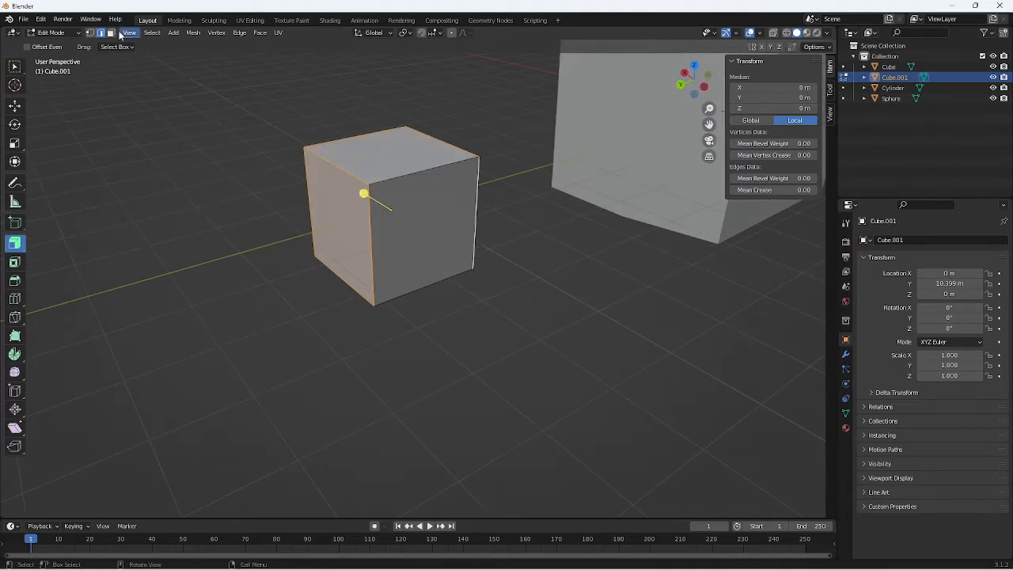
click(111, 33)
shift+click(429, 211)
middle_drag(429, 211, 386, 182)
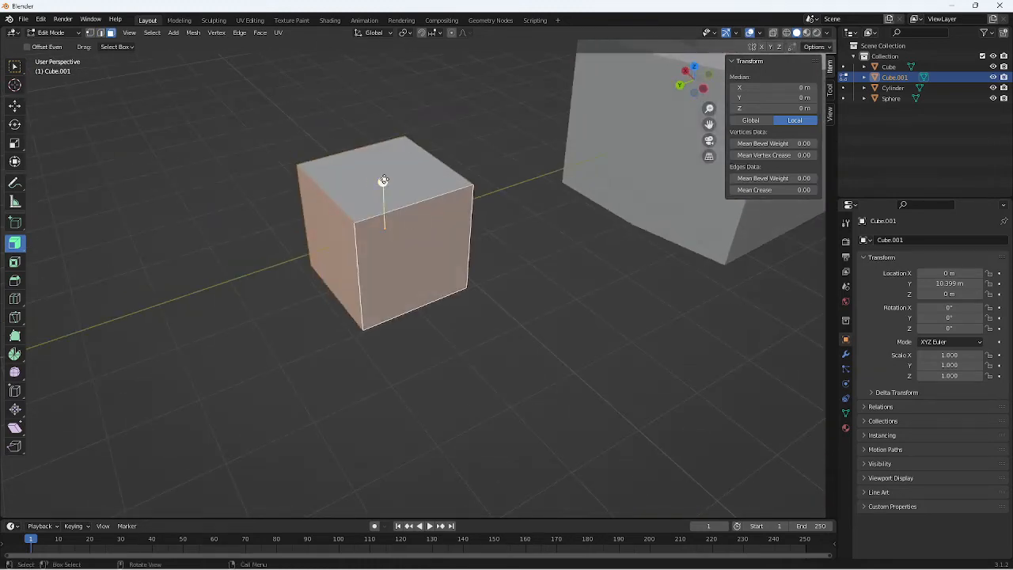
drag(386, 182, 399, 116)
middle_drag(404, 151, 466, 193)
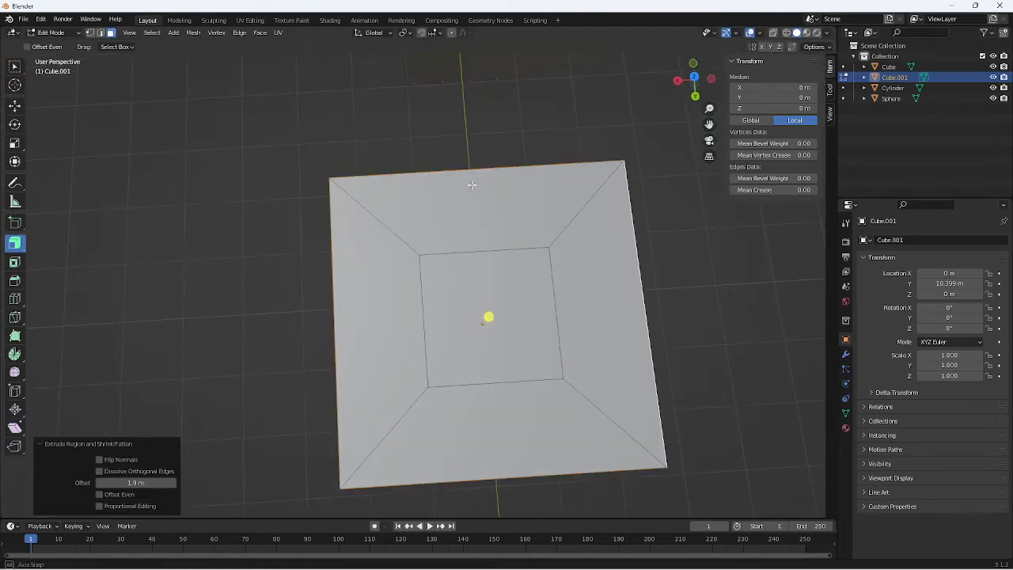
middle_drag(395, 172, 751, 227)
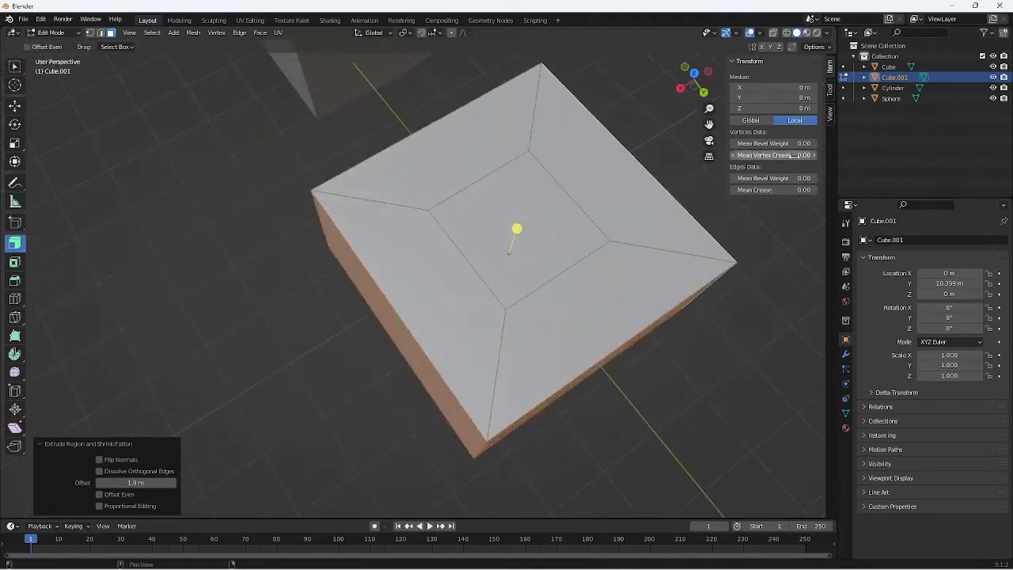
- Select the central square face on top of the new cube and extrude it upward along its normal by 2.61 m
click(553, 240)
middle_drag(552, 239, 499, 211)
click(499, 210)
drag(486, 114, 512, 55)
middle_drag(512, 55, 345, 366)
scroll(516, 231, down, 4)
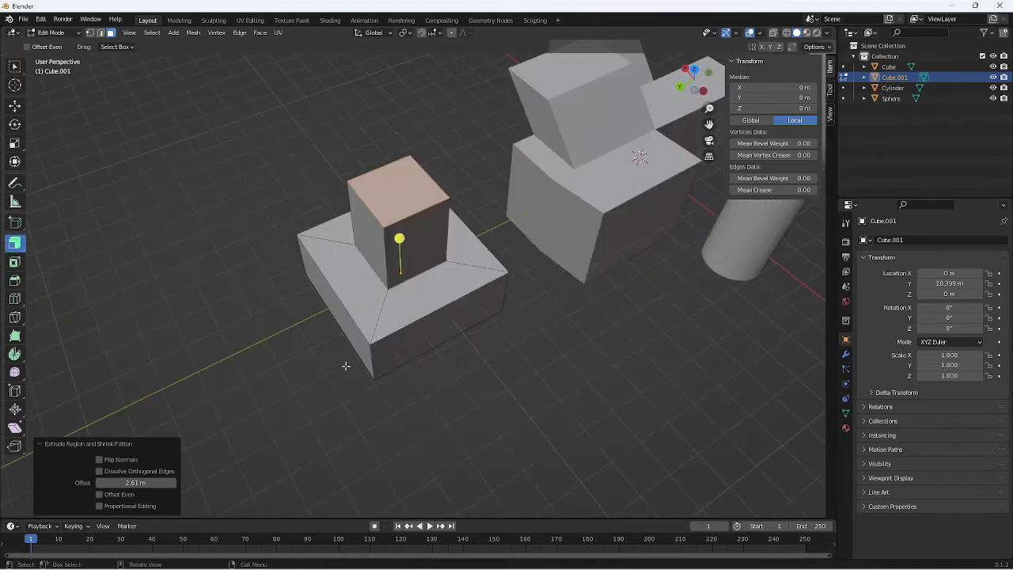
- In edge select mode, select the widened base's four vertical corner edges and scale them uniformly to 0.948
click(374, 358)
click(101, 32)
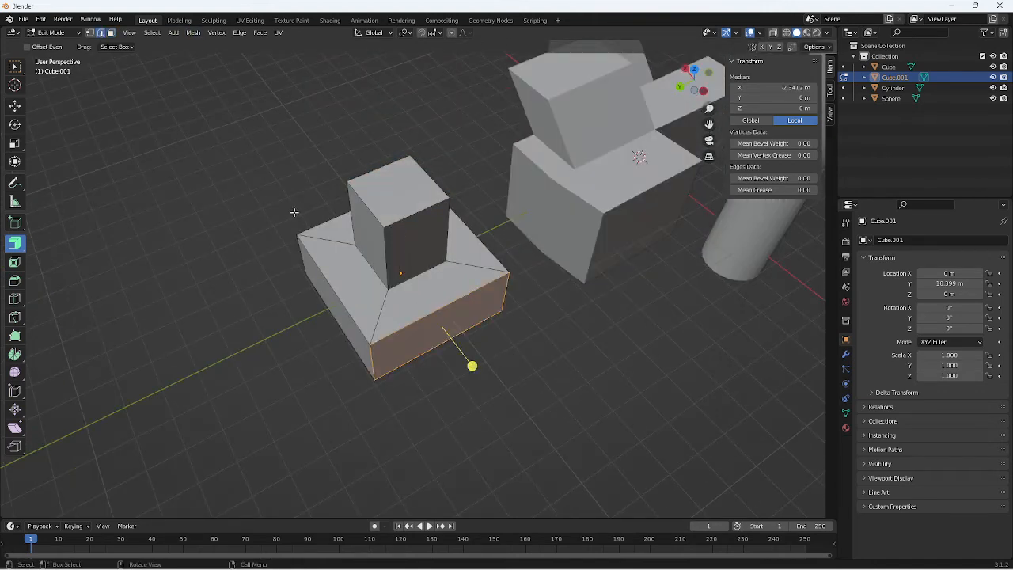
click(372, 362)
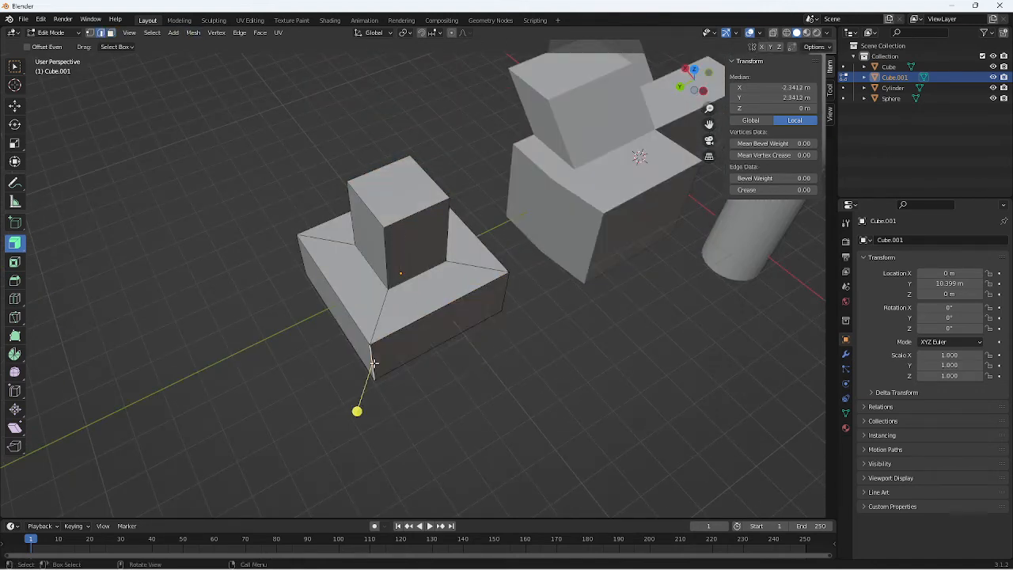
shift+click(304, 255)
middle_drag(483, 334, 317, 306)
shift+click(441, 303)
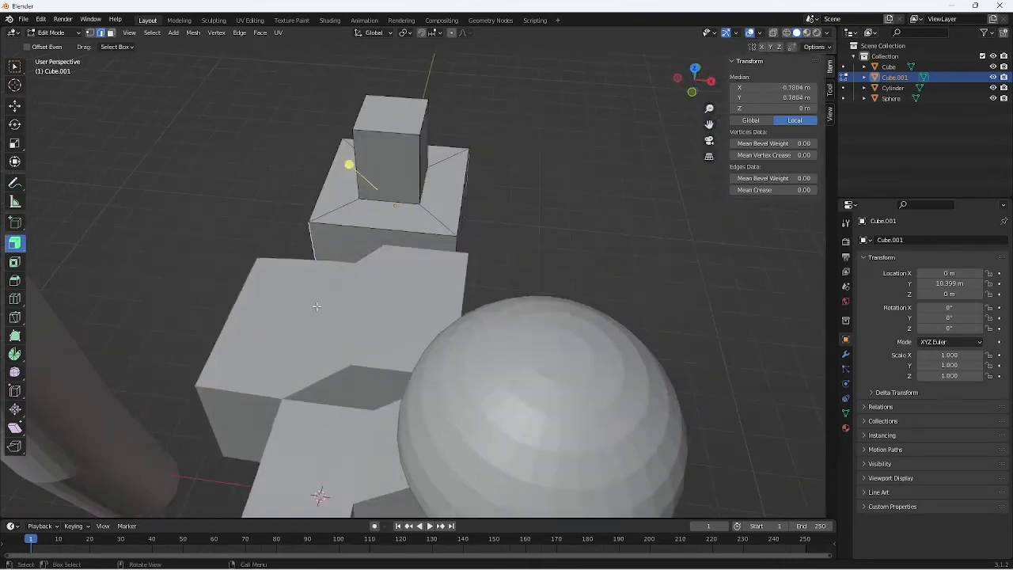
shift+click(452, 246)
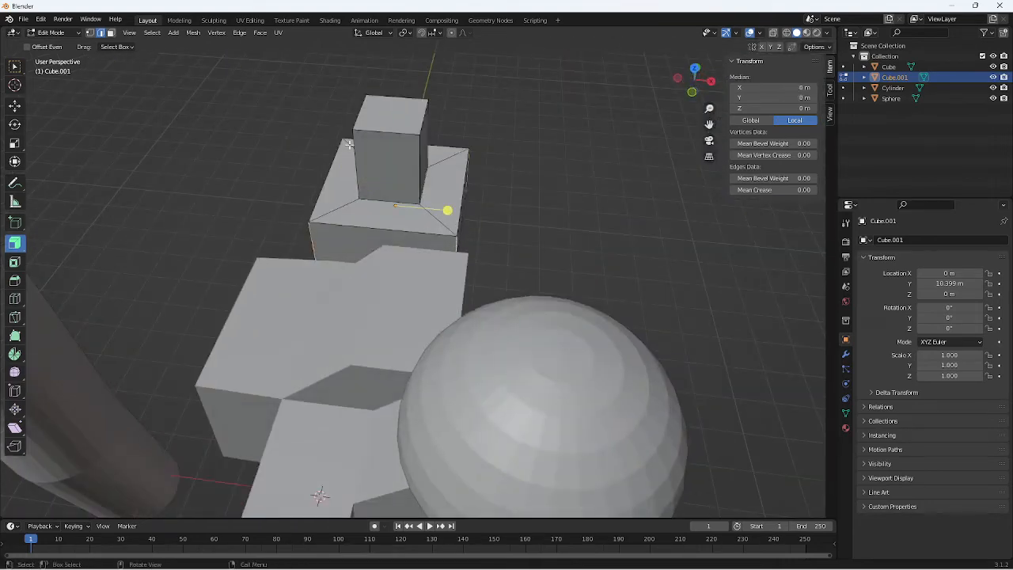
key(s)
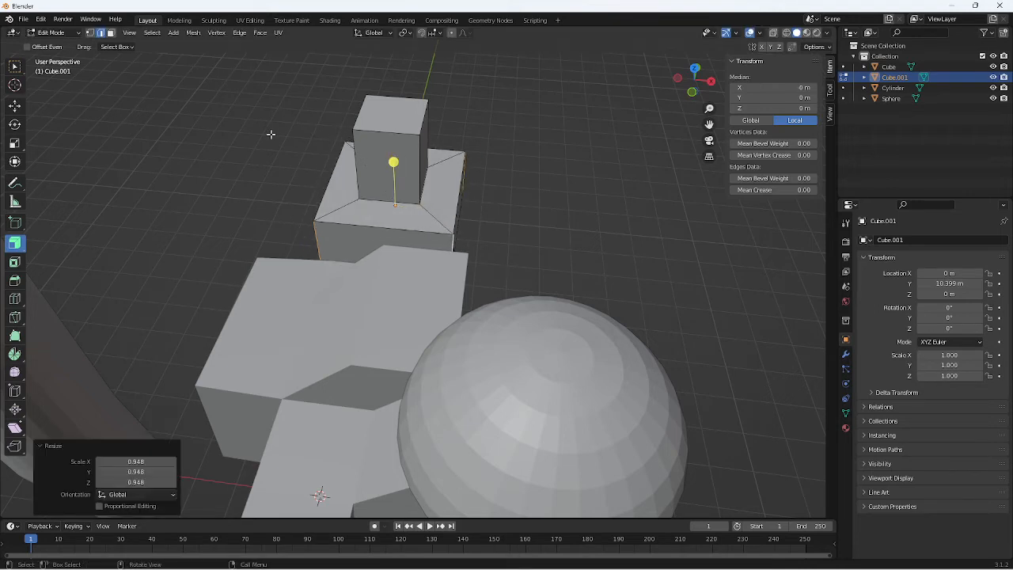
- Try rescaling the four corner edges along X with the Scale tool, and undo the scaling of the base
click(14, 143)
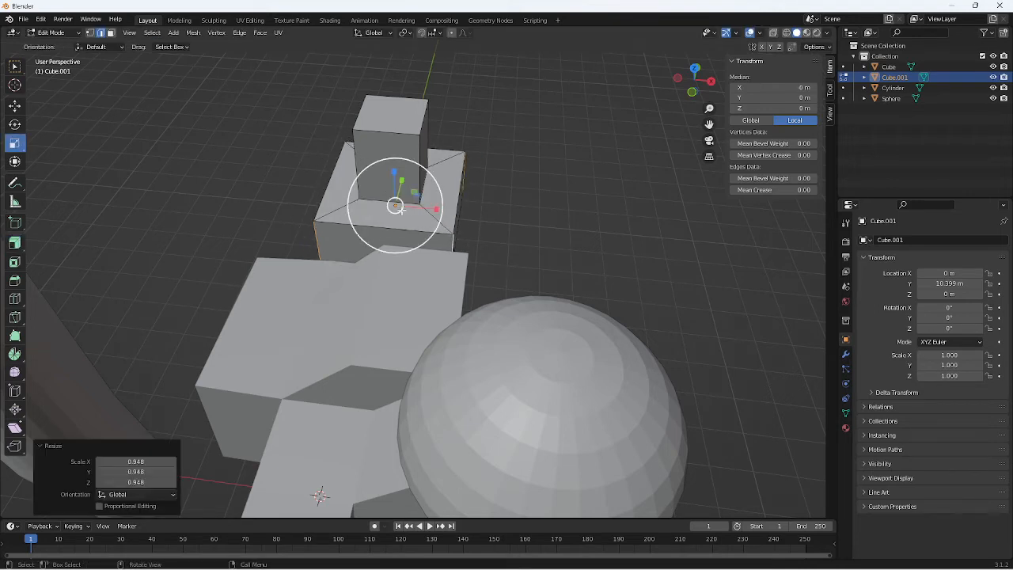
drag(413, 203, 397, 205)
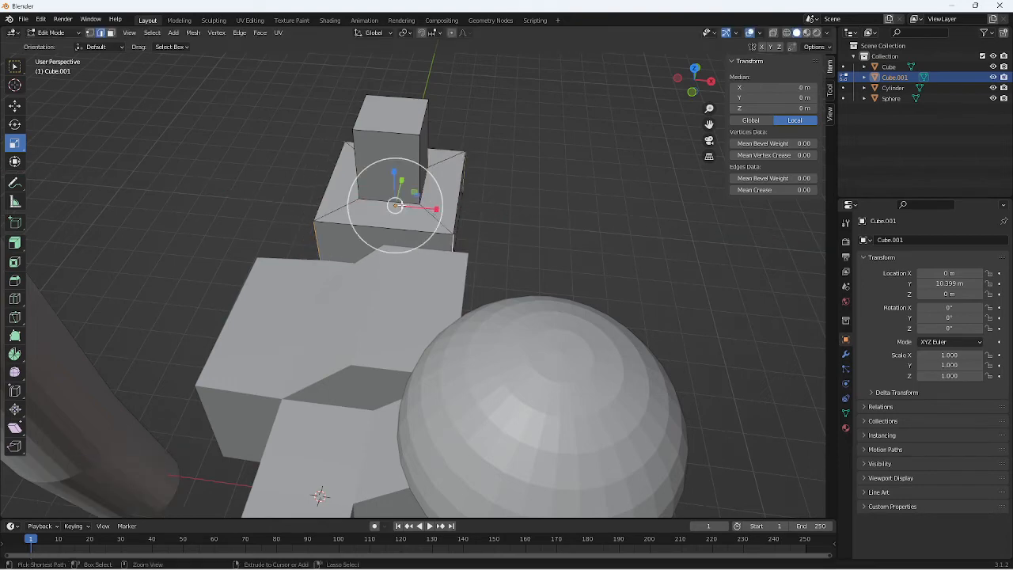
middle_drag(402, 205, 348, 216)
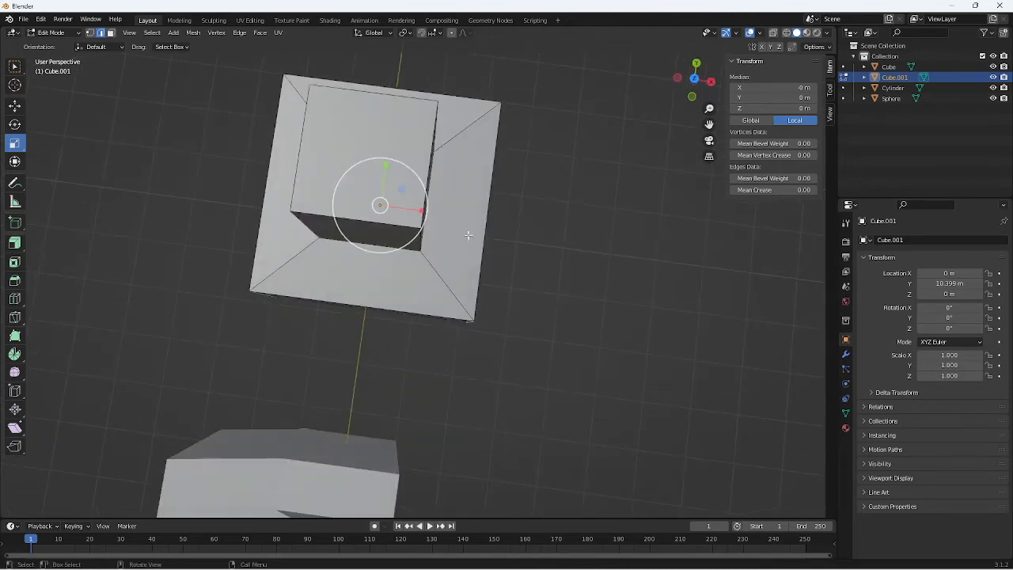
click(369, 206)
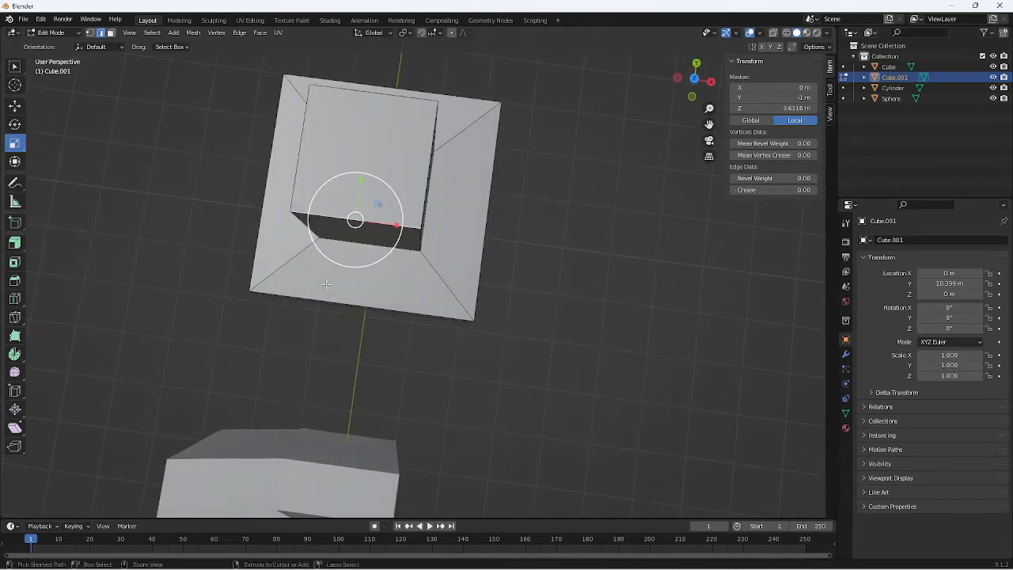
key(ctrl+z)
key(ctrl+z)
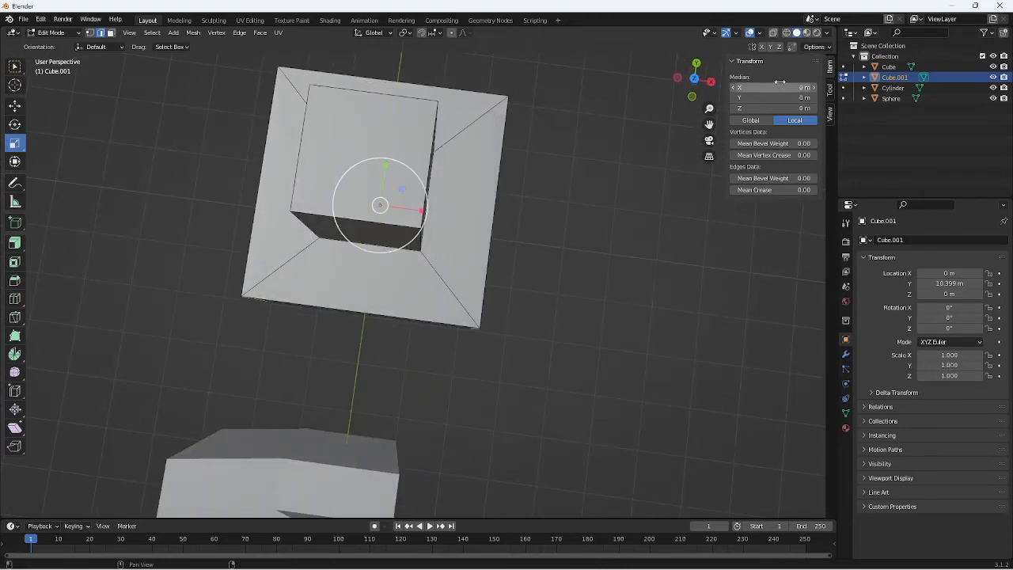
- Select one vertical corner edge of the base, nudge its median Y one increment in the negative direction, and deselect it
middle_drag(276, 402, 455, 276)
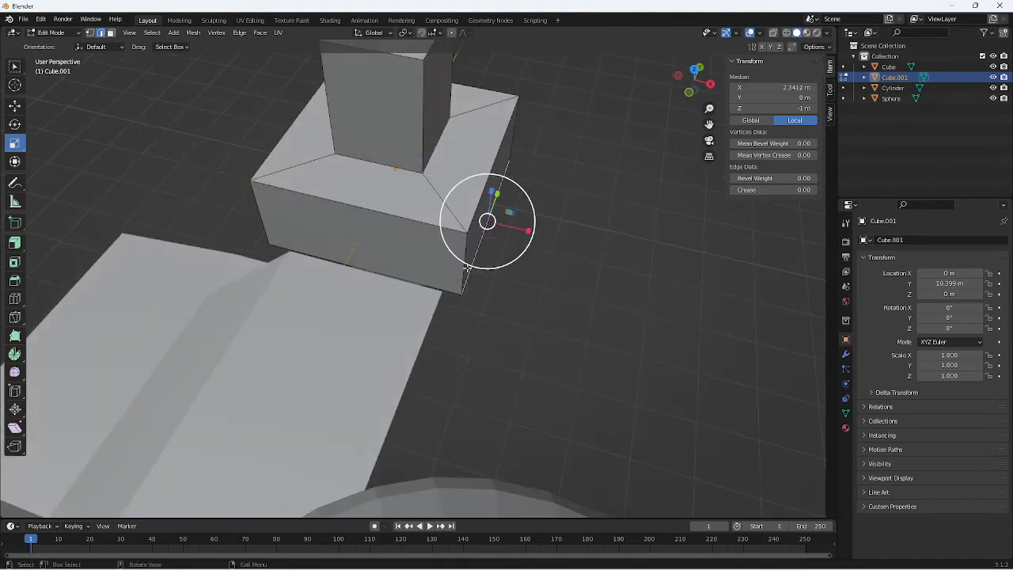
click(467, 267)
click(468, 243)
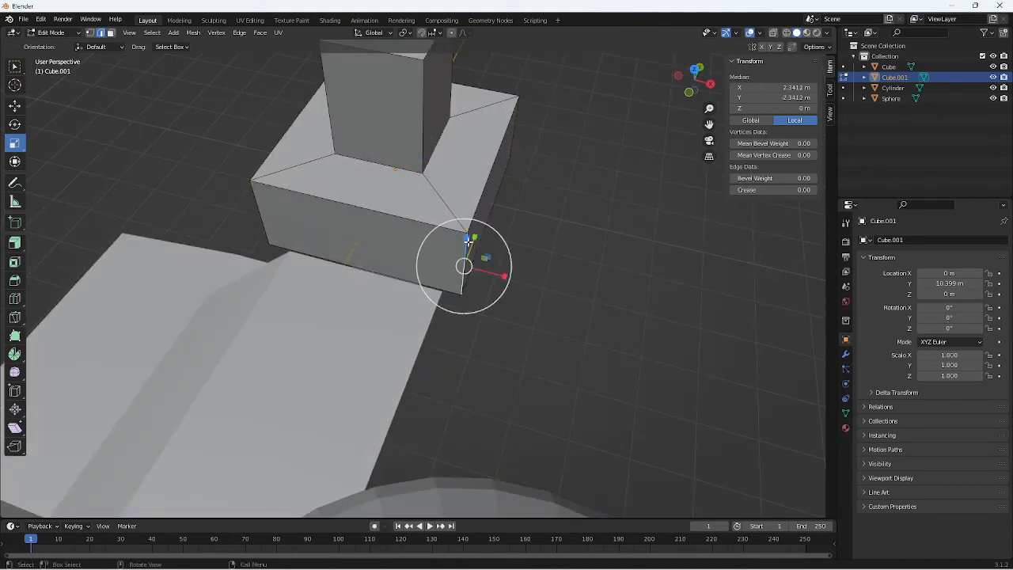
click(735, 109)
key(ctrl+z)
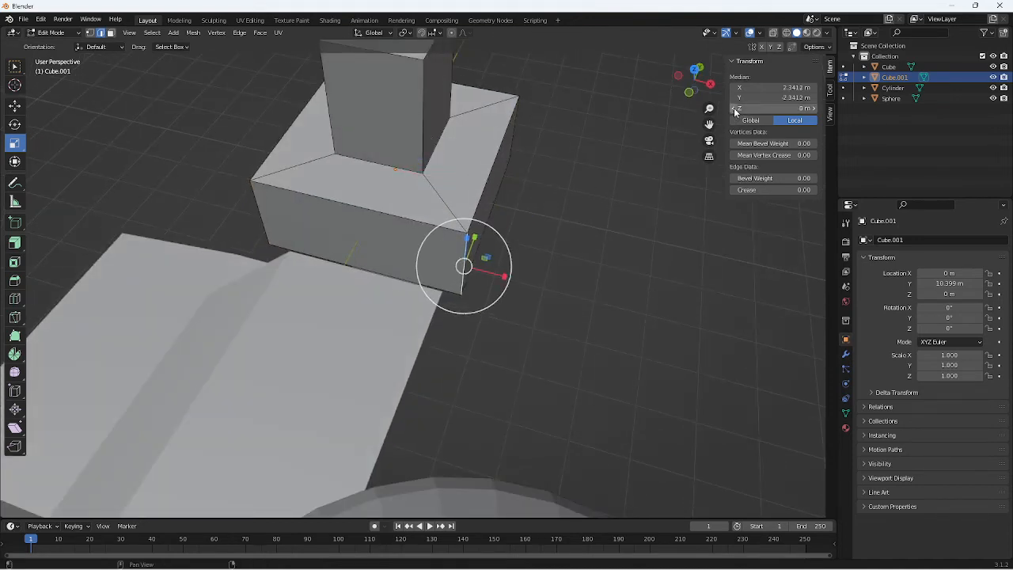
click(734, 98)
click(572, 303)
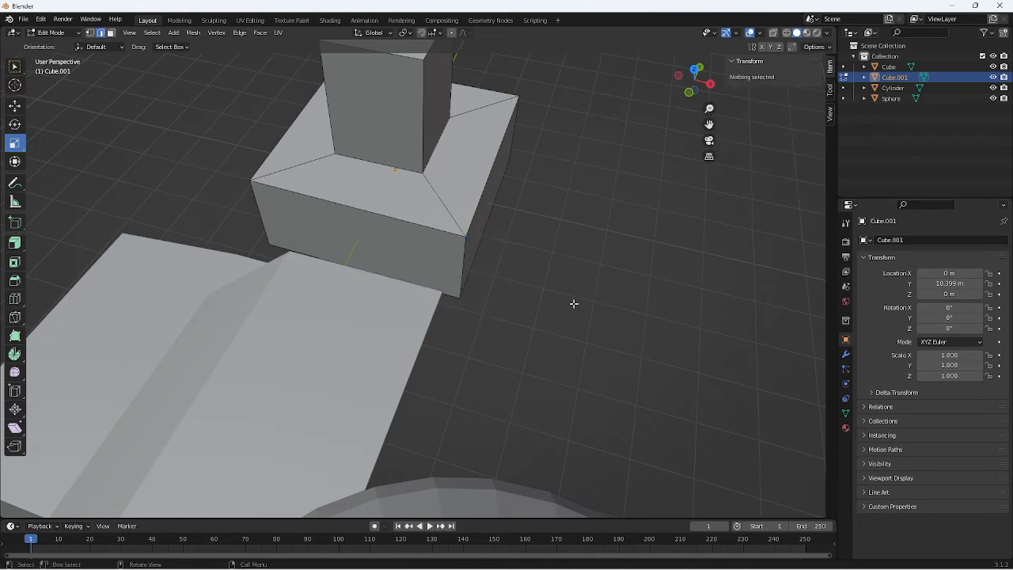
- Return to Object Mode, select the tall bent cylinder, and enter Edit Mode on it
middle_drag(574, 303, 776, 280)
scroll(705, 294, down, 4)
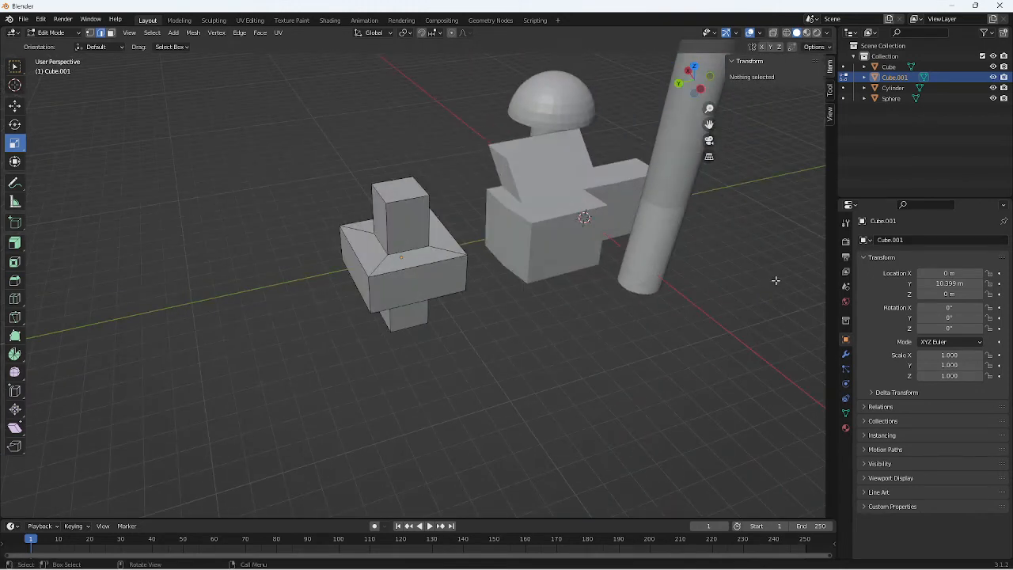
key(Tab)
click(676, 213)
middle_drag(677, 212, 497, 317)
scroll(494, 309, up, 3)
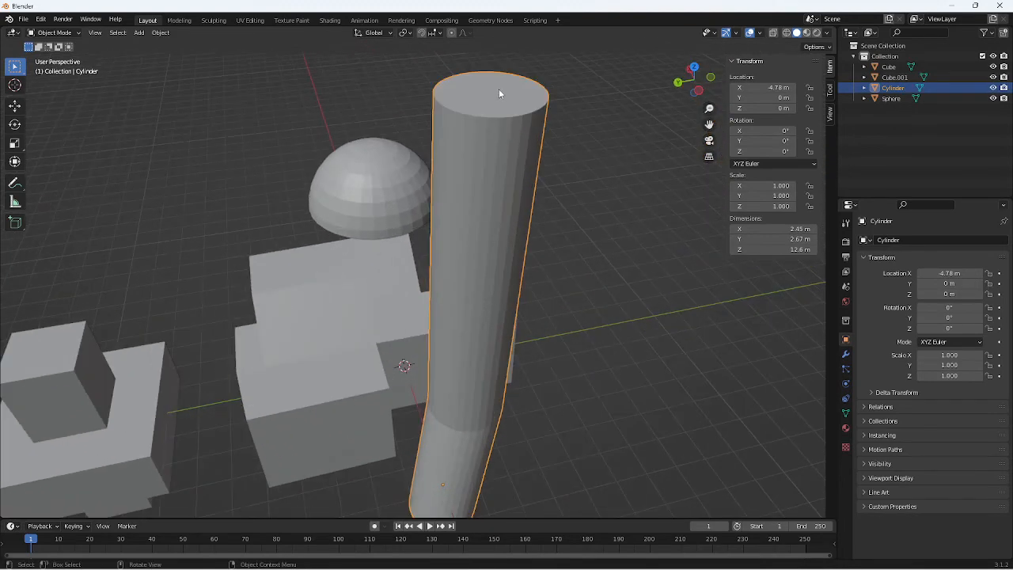
key(Tab)
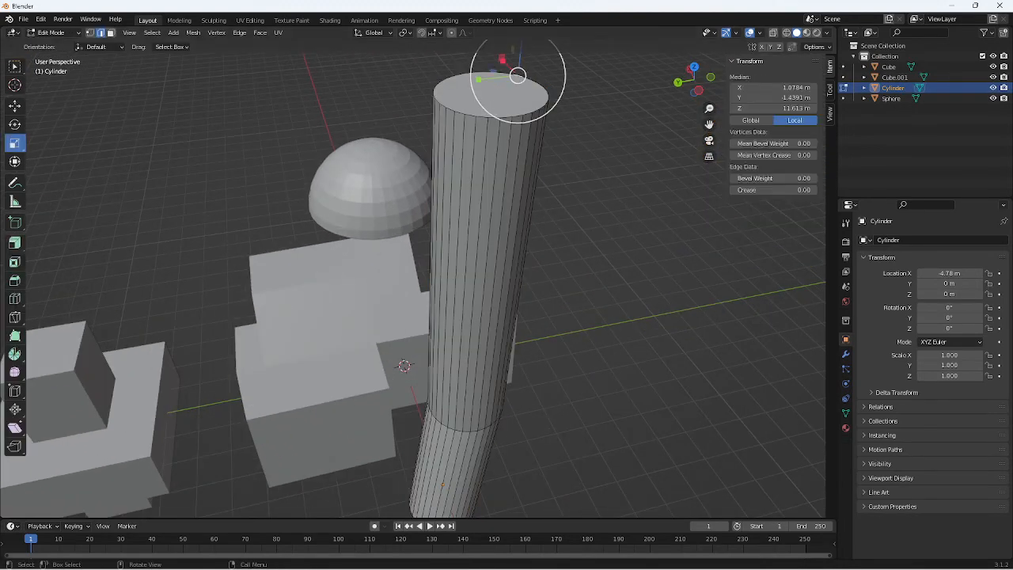
- In face select mode, select the ring of side faces on the cylinder's upper section and extrude it outward along normals by 1.75 m
click(14, 243)
click(493, 227)
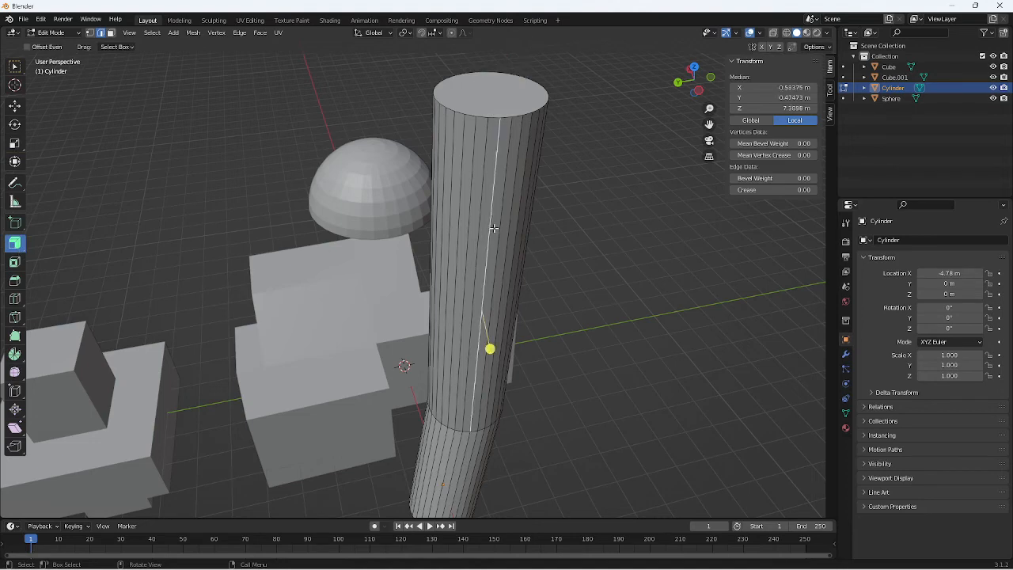
alt+click(485, 212)
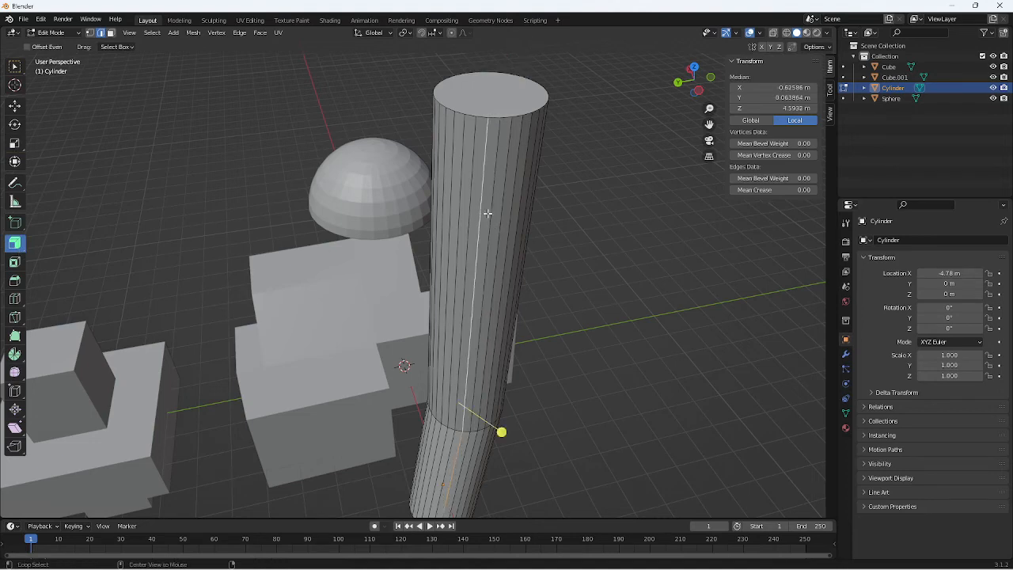
alt+click(491, 212)
click(111, 32)
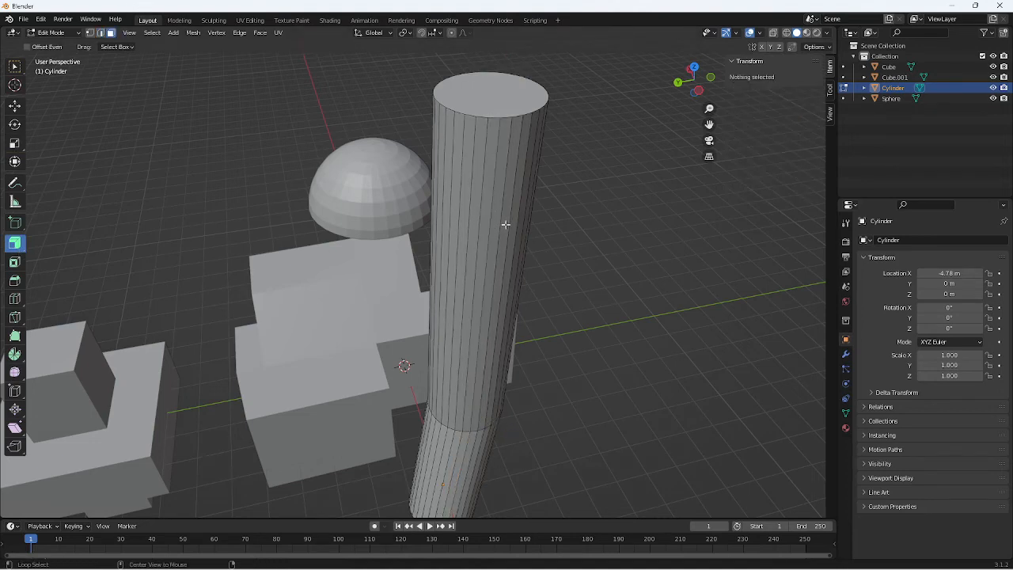
alt+click(504, 225)
drag(506, 251, 597, 215)
middle_drag(598, 215, 326, 248)
middle_drag(447, 228, 376, 268)
scroll(408, 227, down, 3)
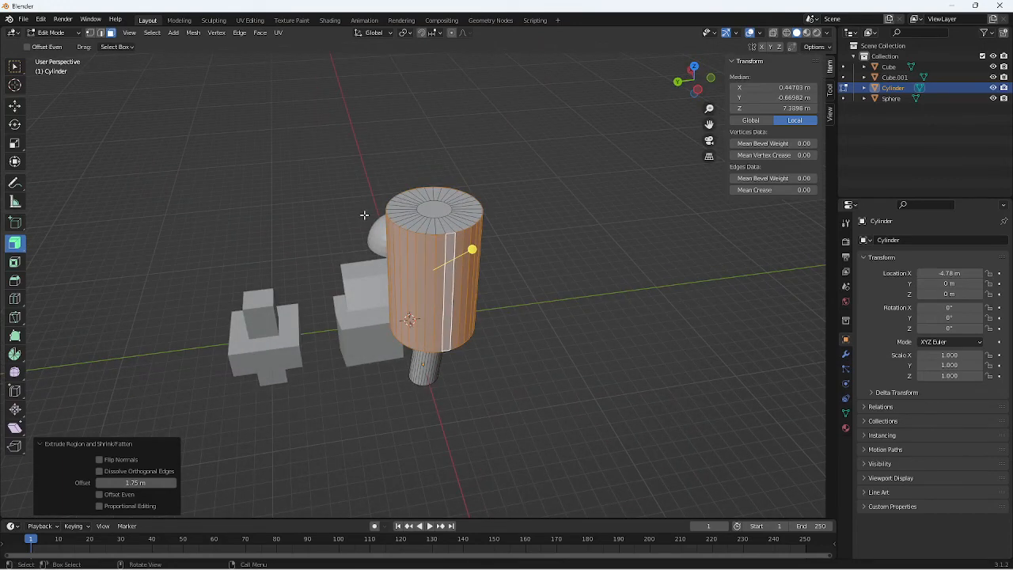
middle_drag(477, 345, 366, 218)
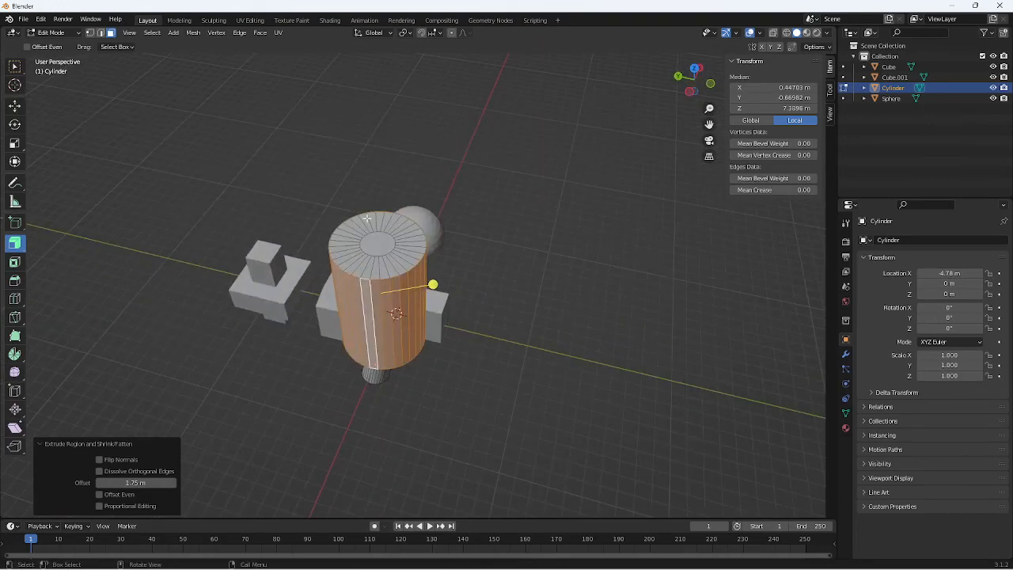